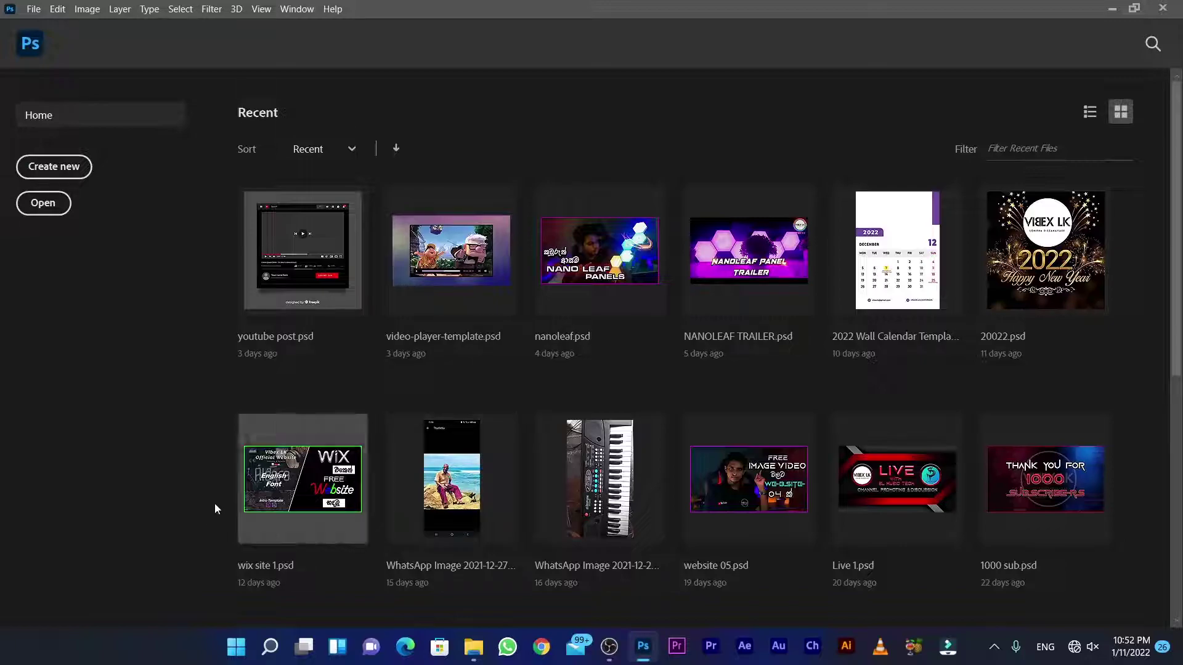
Drag TRANCPARENT VIBEX LK.png from the Other Arts folder into Photoshop to open it
mouse_move(472, 650)
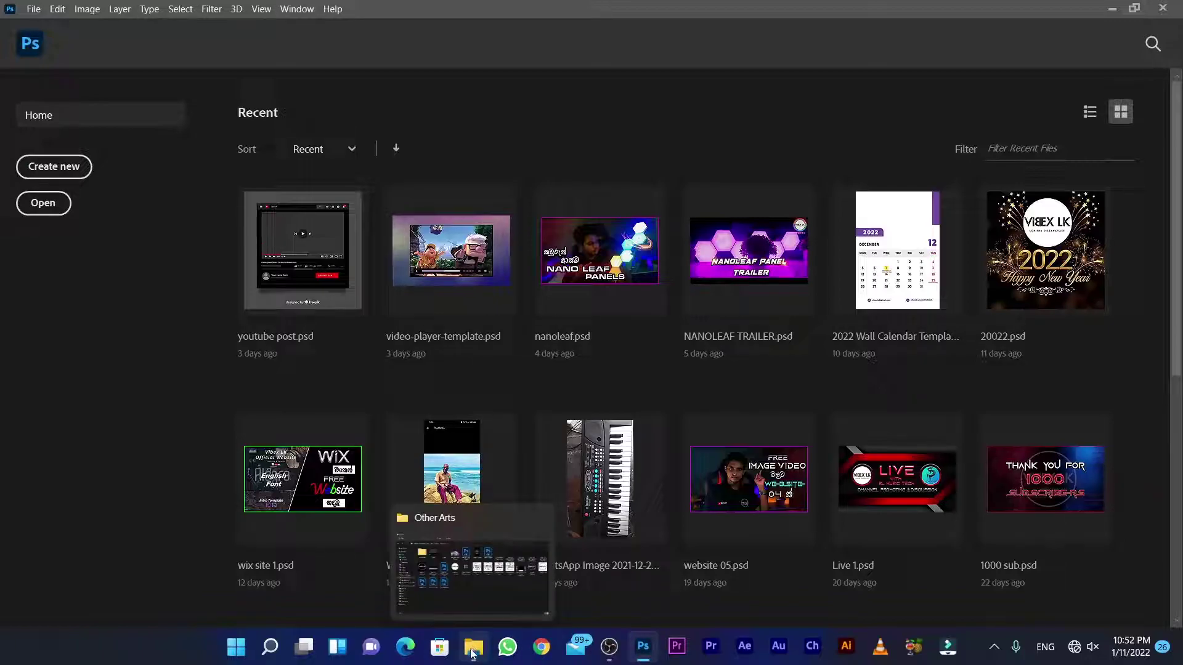
click(470, 658)
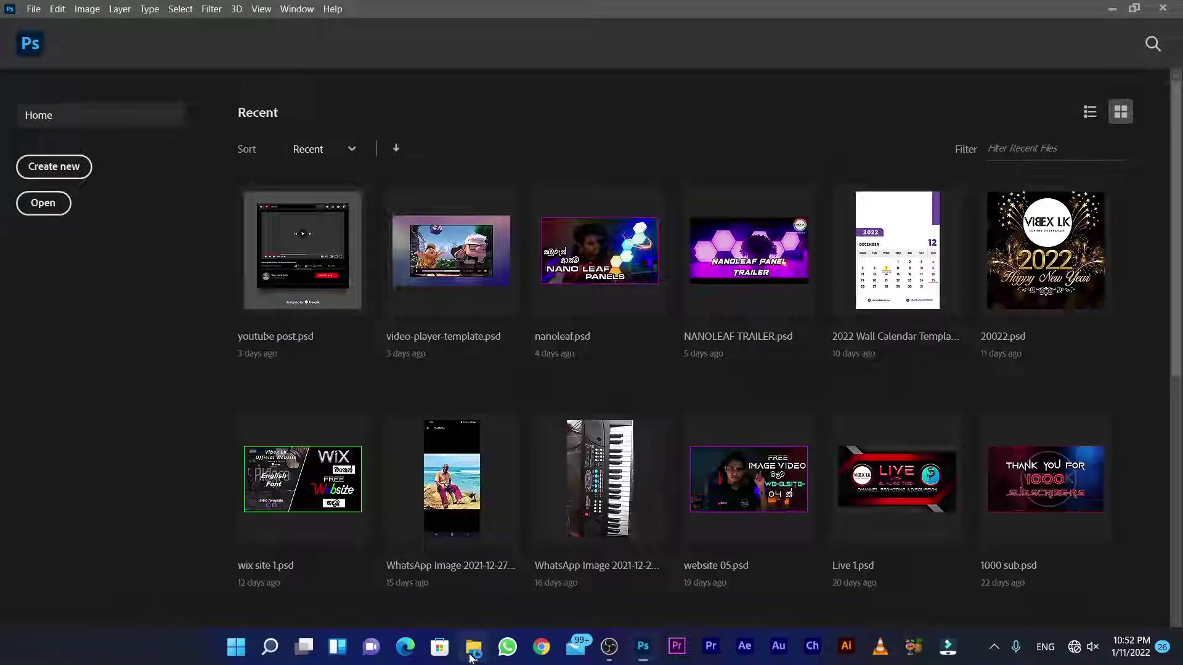
drag(591, 18, 713, 66)
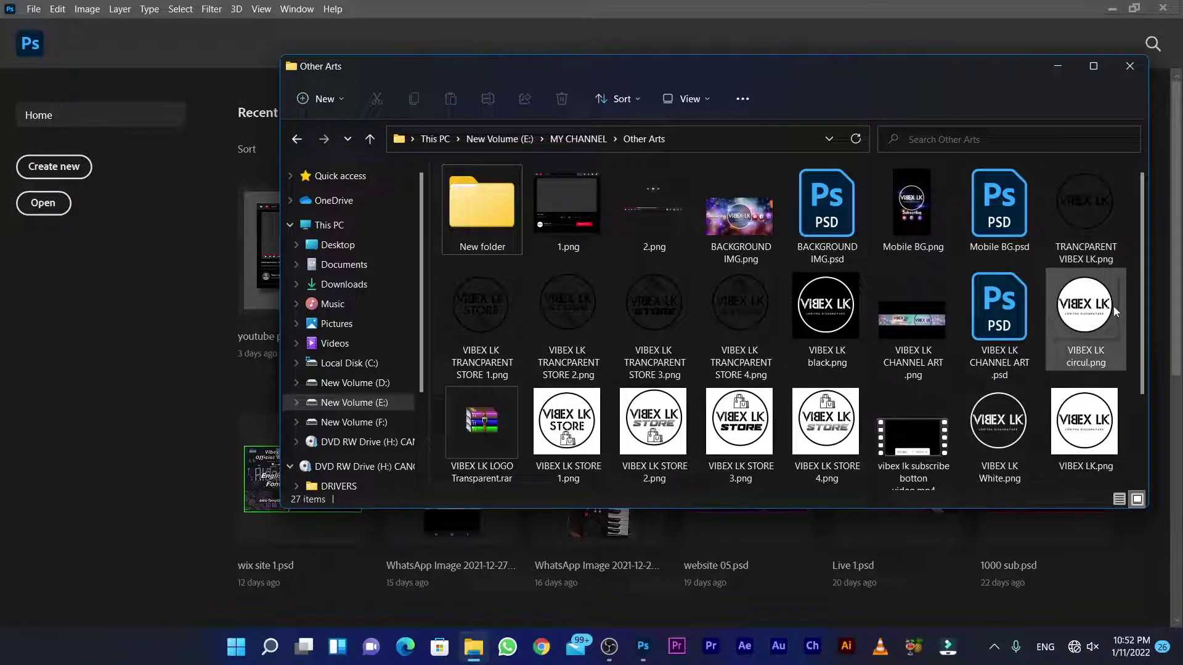
double_click(1089, 210)
drag(1048, 246, 142, 302)
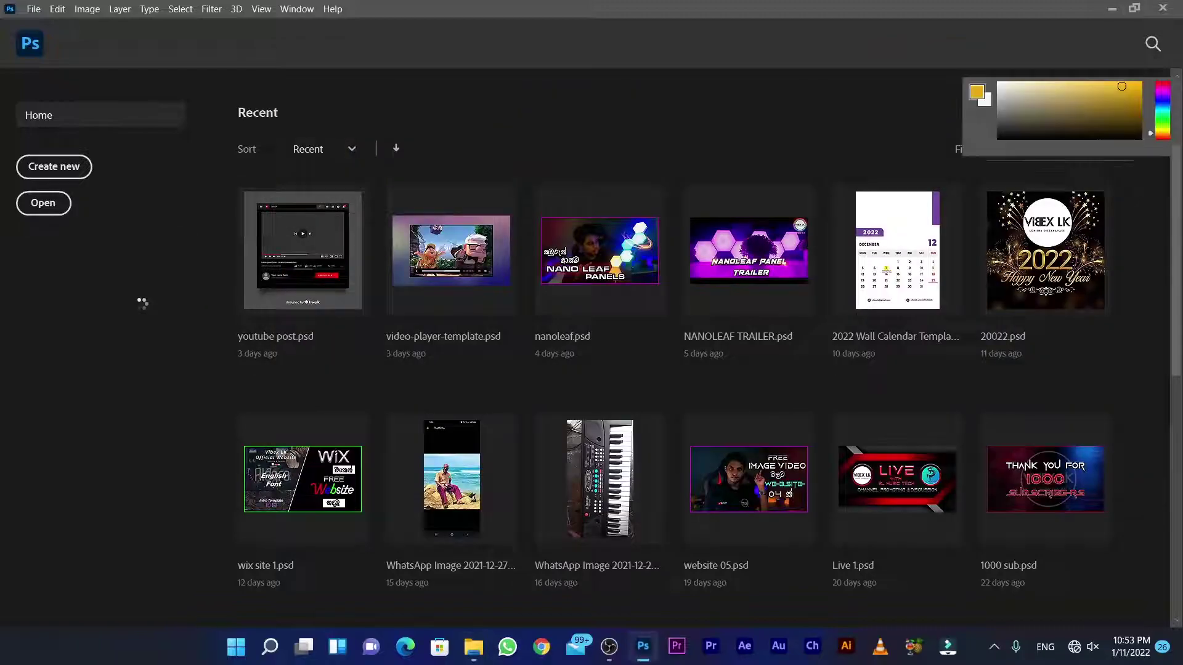
Define the logo as a pattern under the default name TRANCPARENT VIBEX LK.png
scroll(509, 319, down, 2)
scroll(509, 319, up, 2)
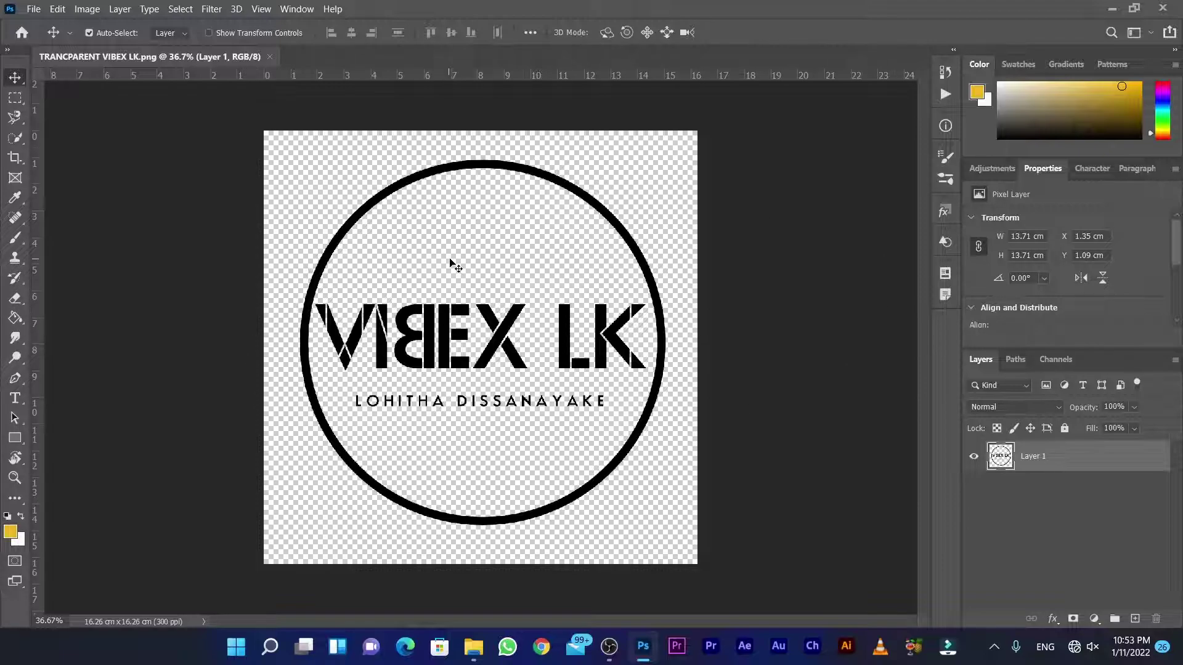
scroll(455, 266, up, 1)
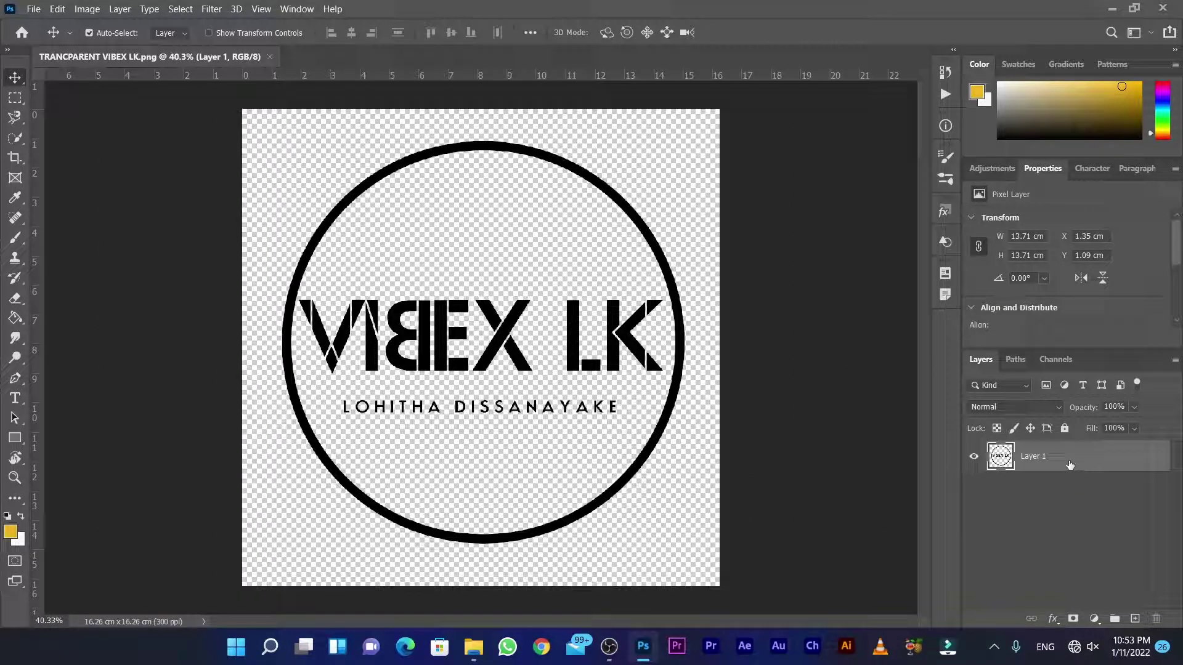
click(57, 10)
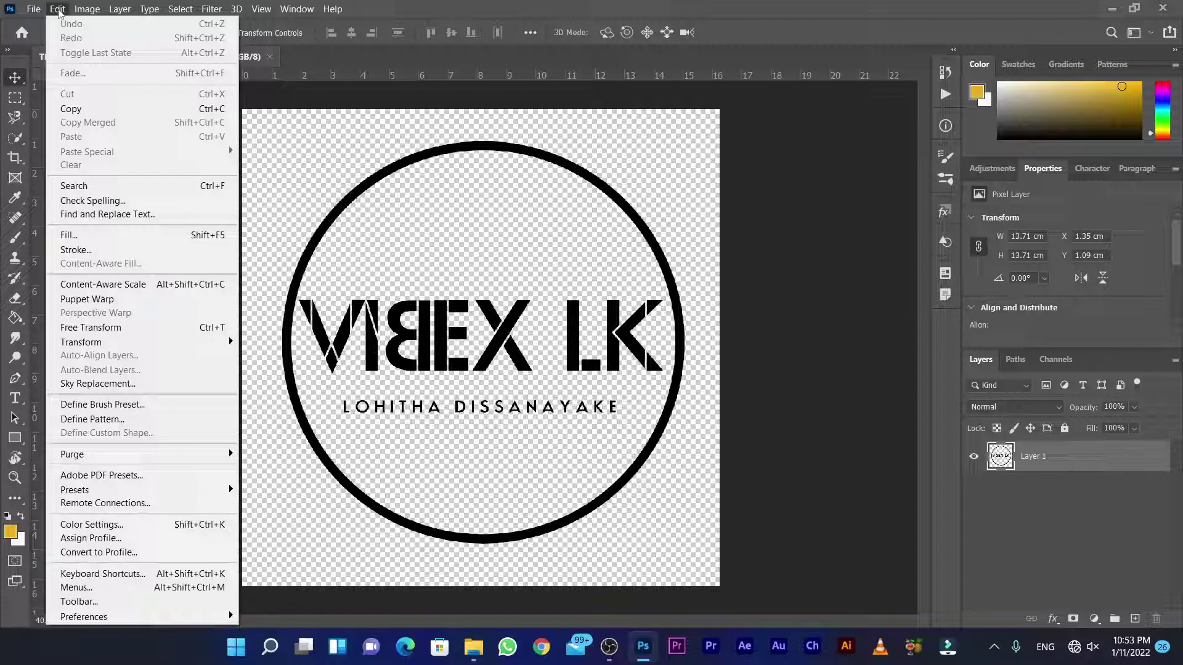
click(118, 425)
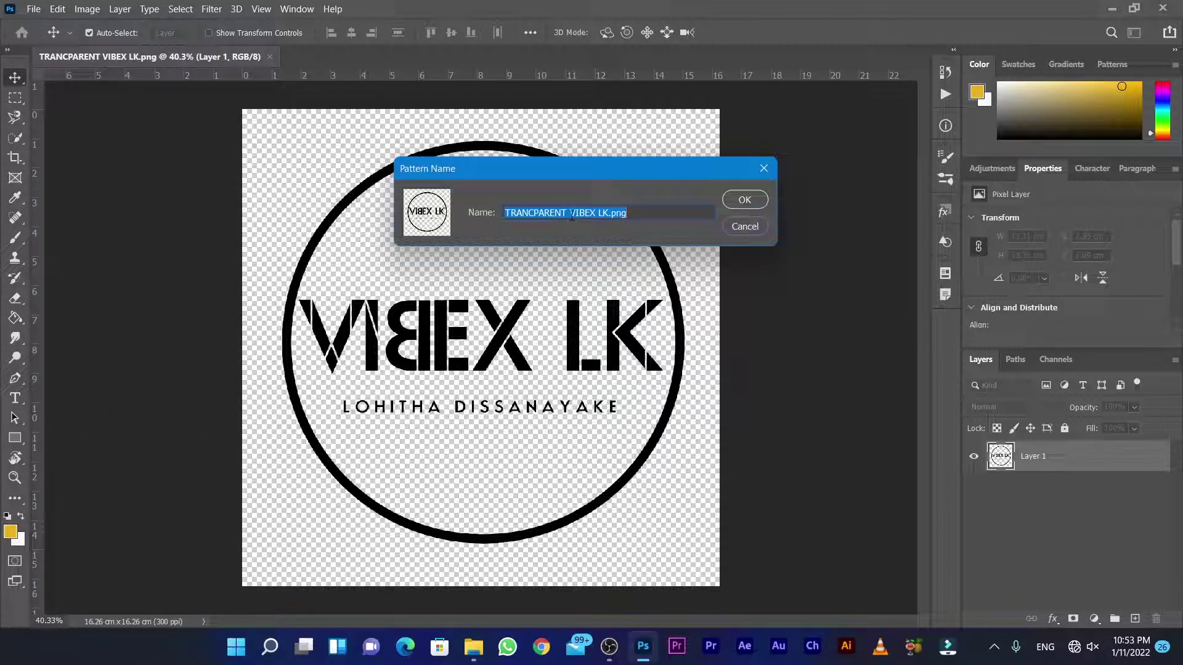
click(747, 200)
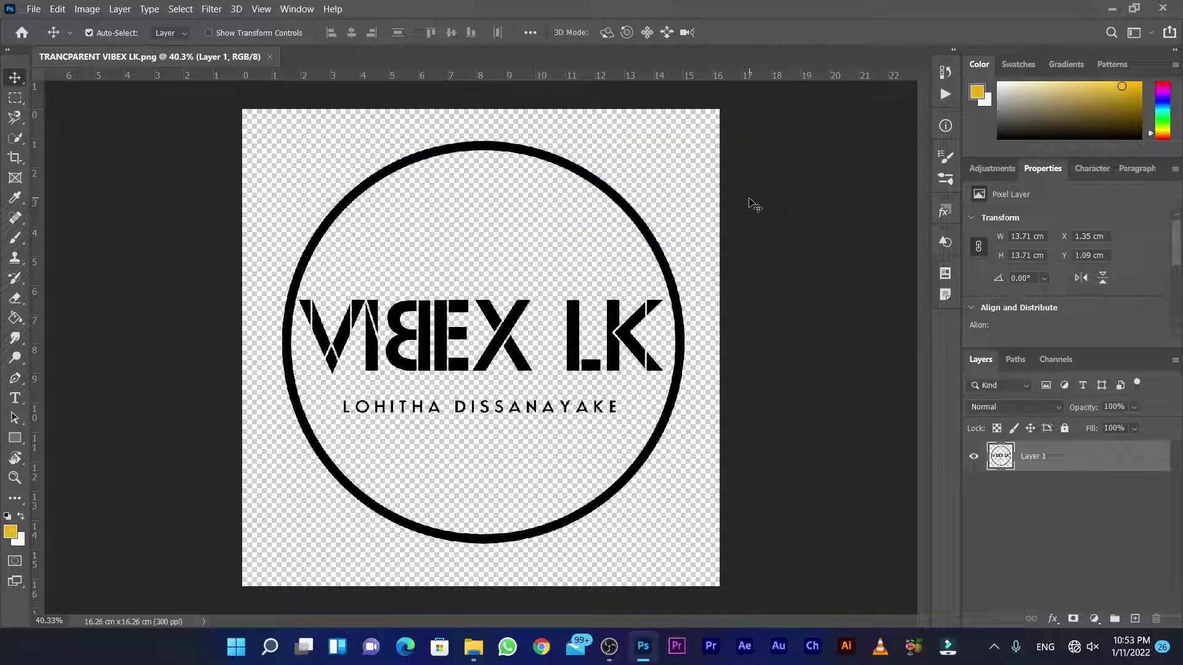
click(20, 34)
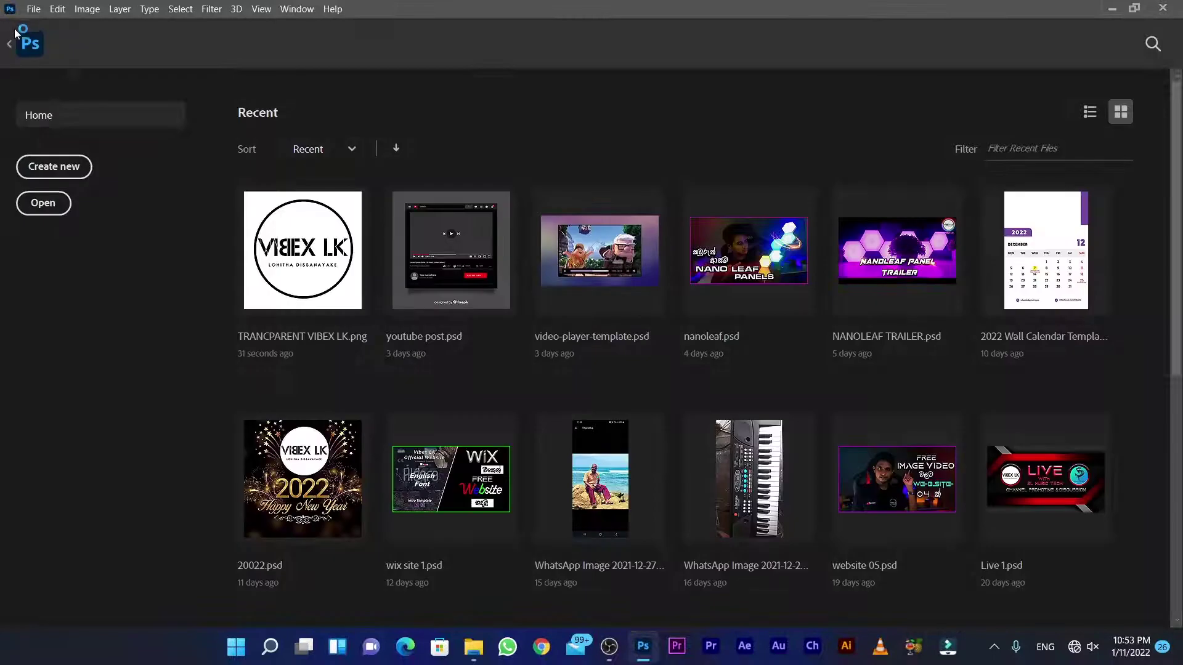
Create a new document from the 1920 × 1920 px @ 300 ppi preset
click(62, 178)
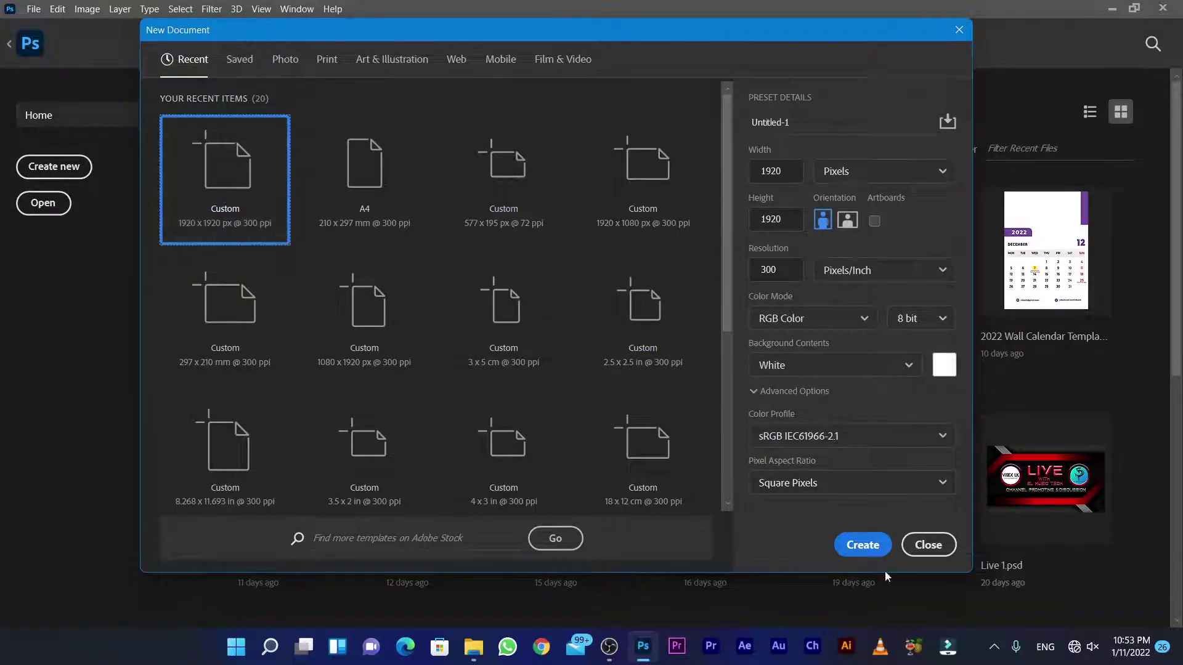
click(875, 554)
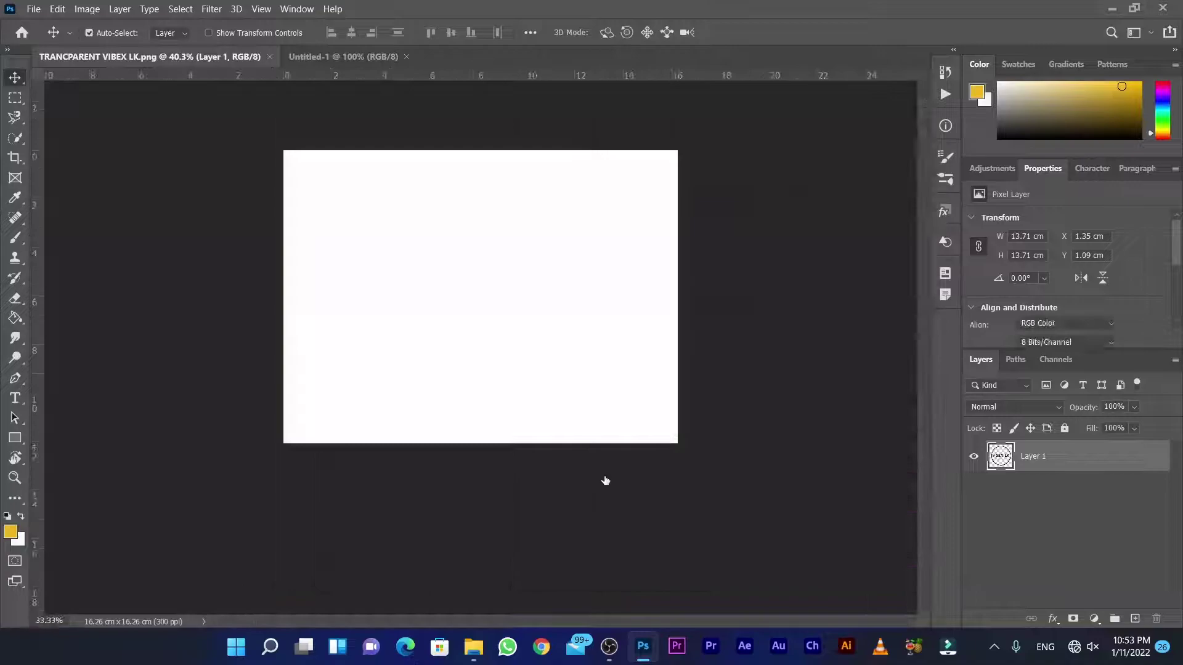
alt+scroll(523, 448, up, 2)
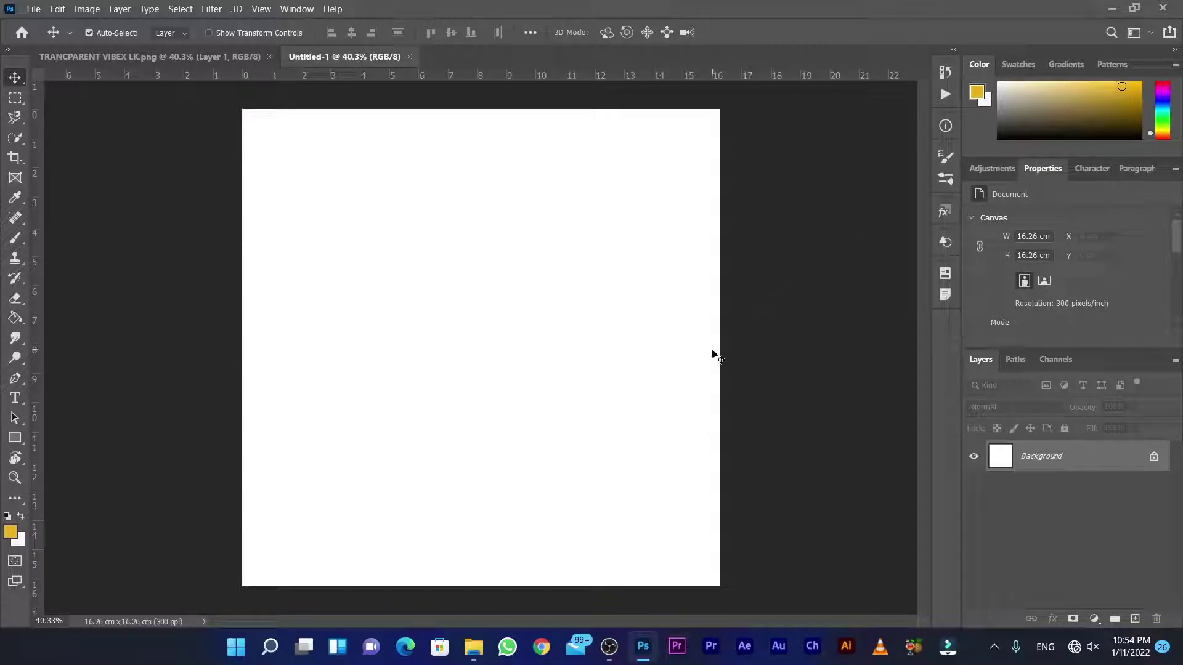
scroll(581, 283, down, 2)
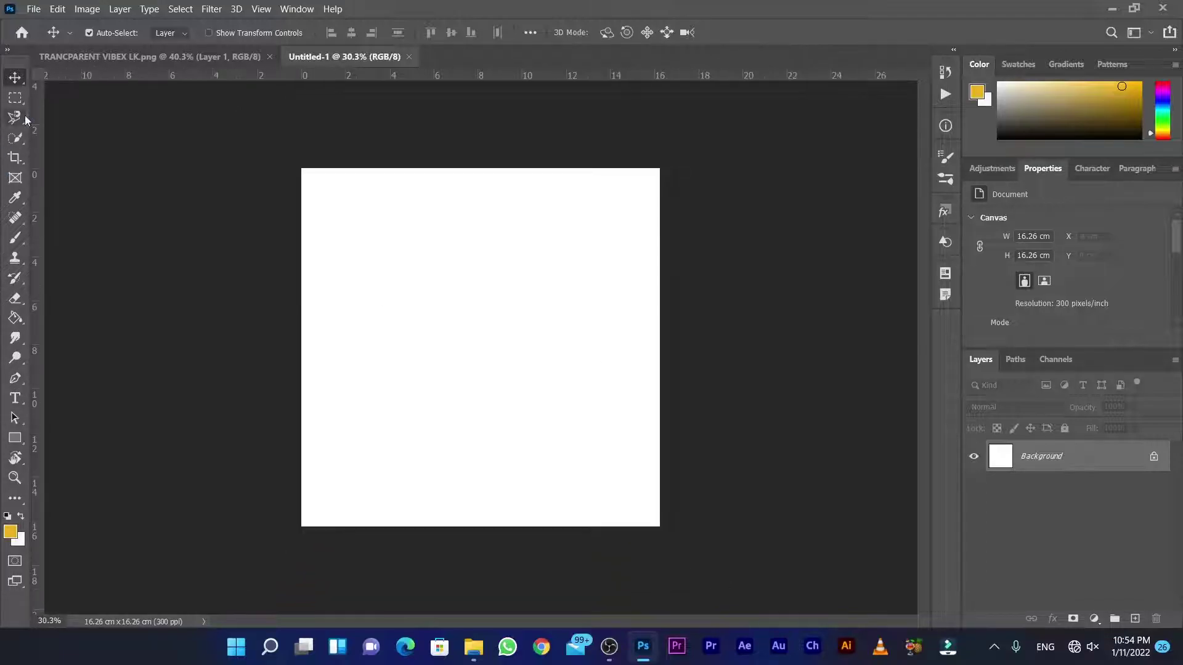
Set Edit > Fill contents to Pattern with the circular VIBEX LK custom pattern
click(57, 9)
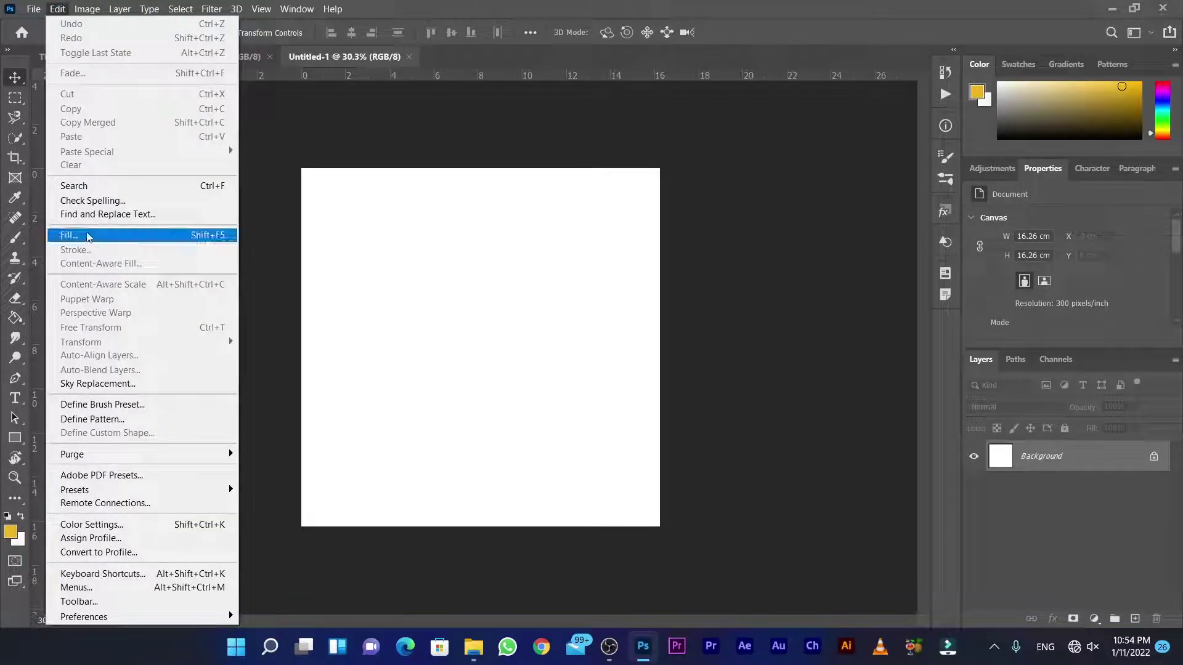
click(218, 242)
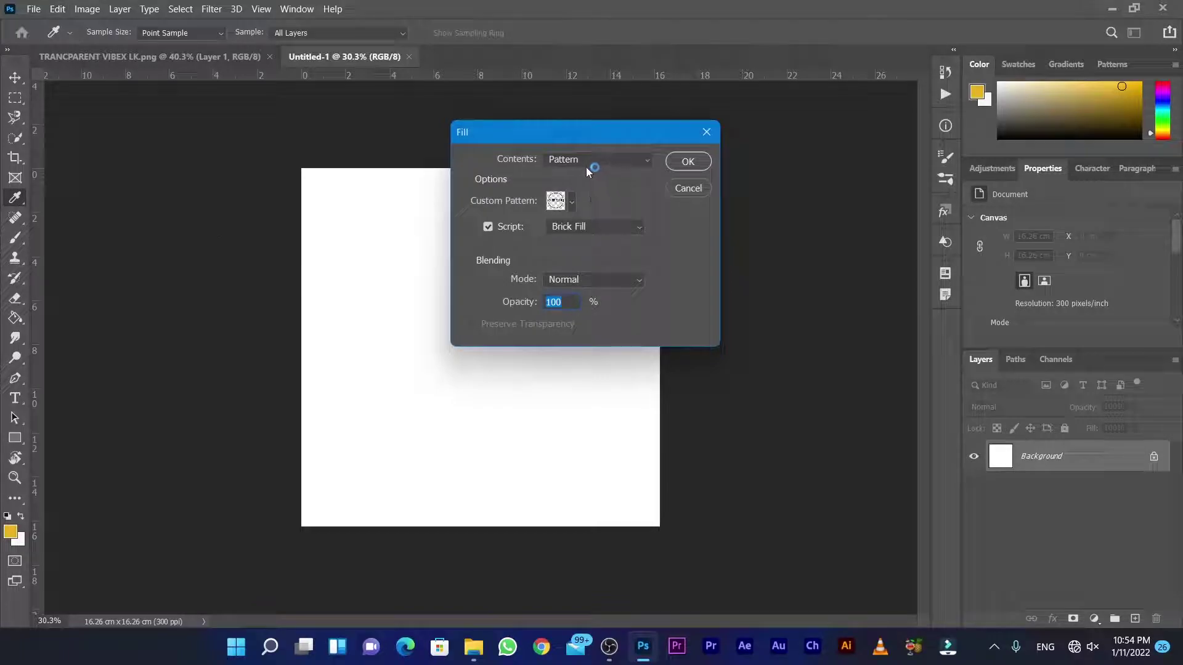
click(574, 161)
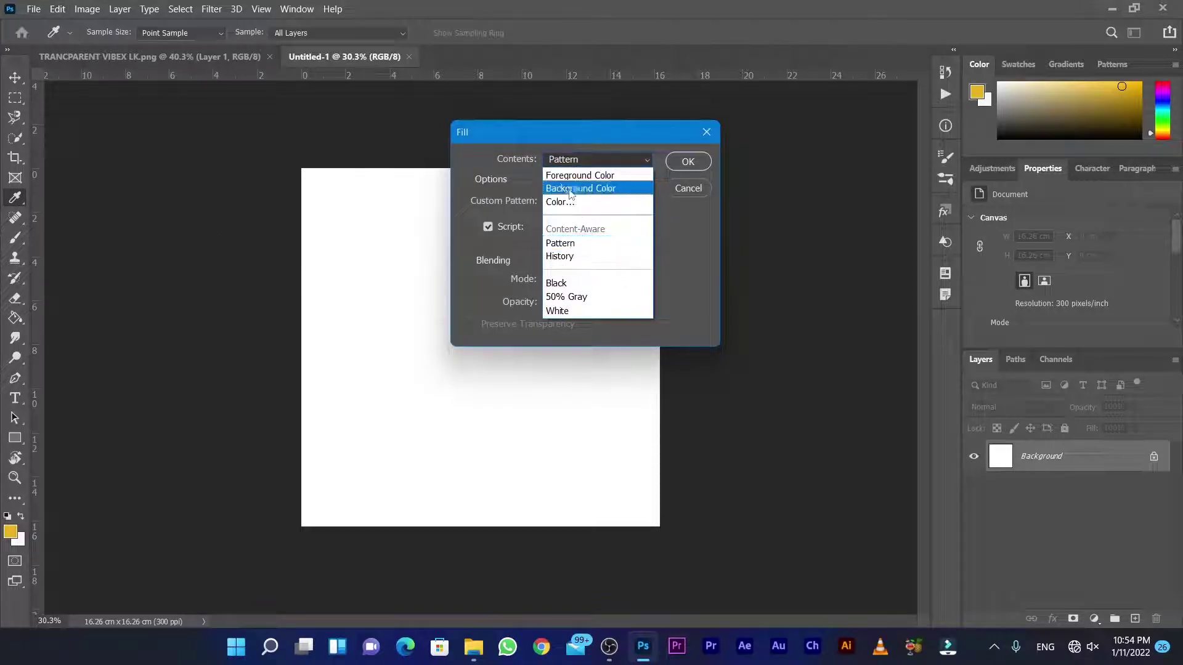
click(565, 245)
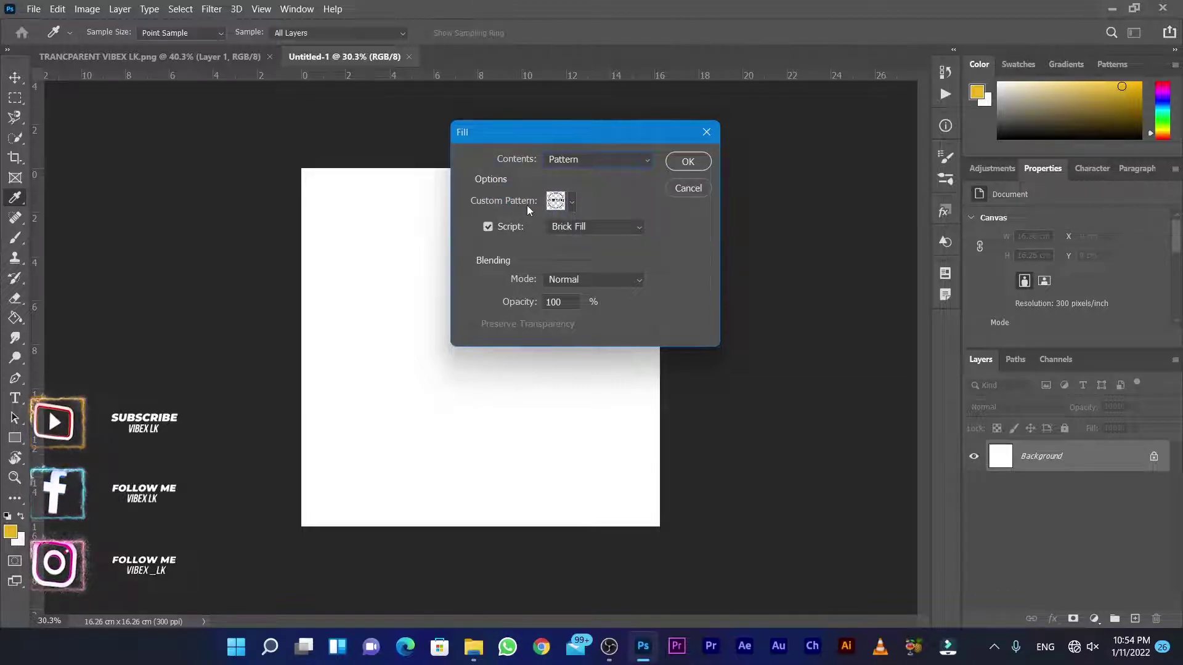
click(572, 202)
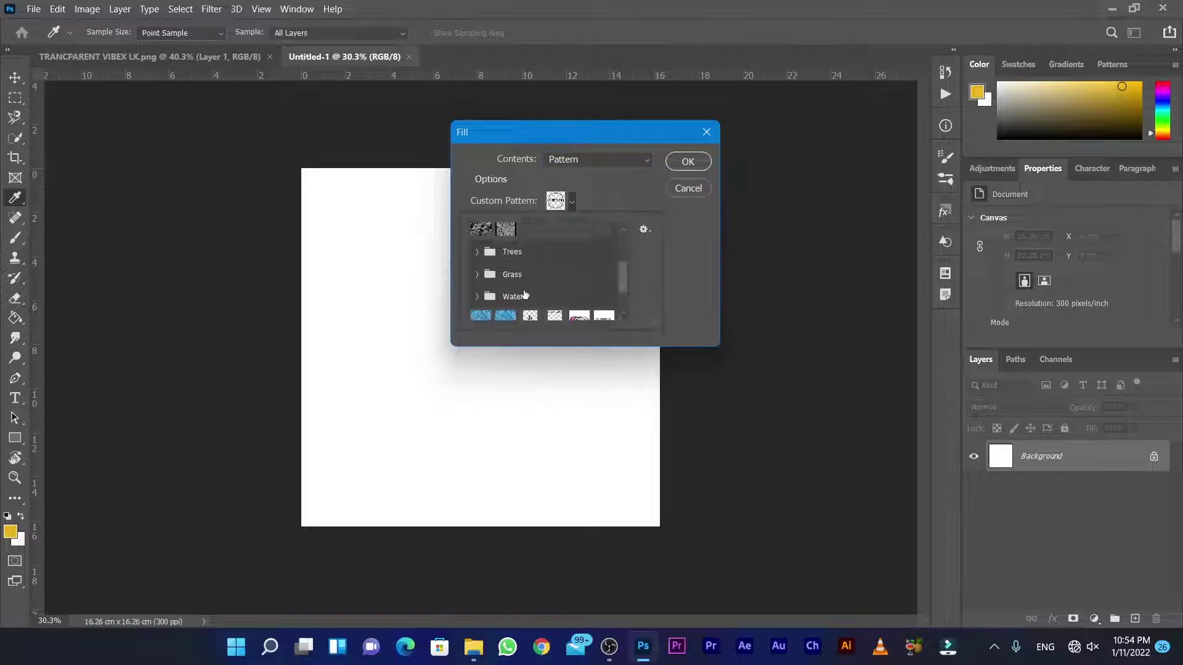
scroll(508, 311, down, 2)
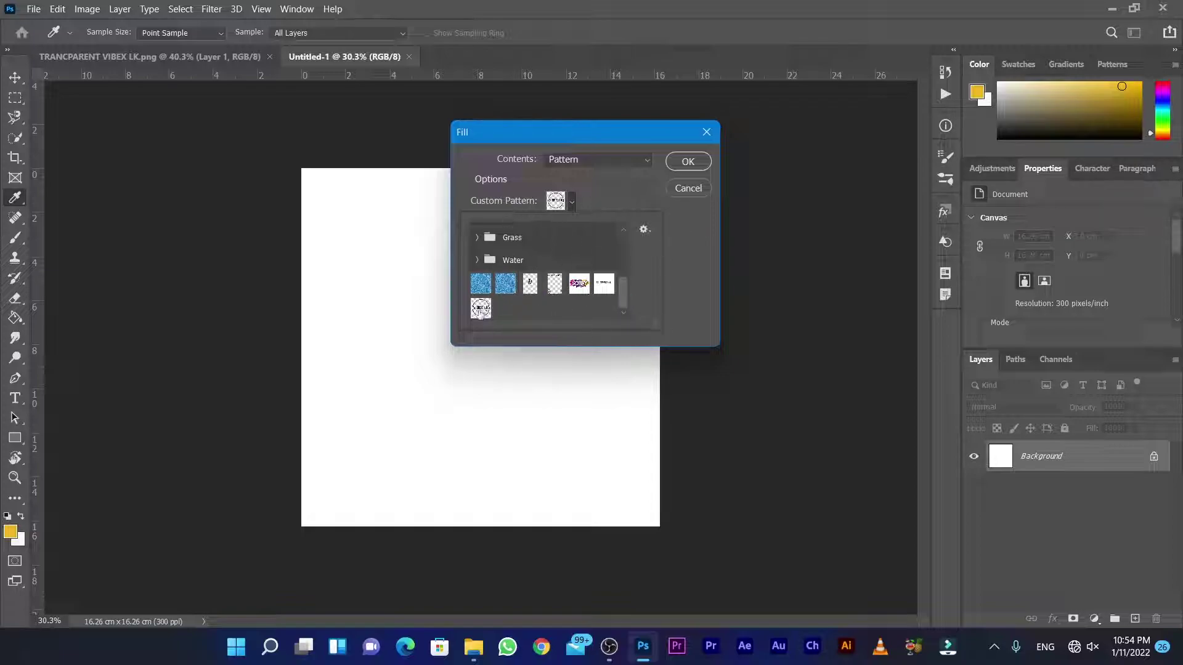
click(480, 308)
Set the Brick Fill to a Custom preset with pattern scale 1.03 and rotation -37°
click(688, 163)
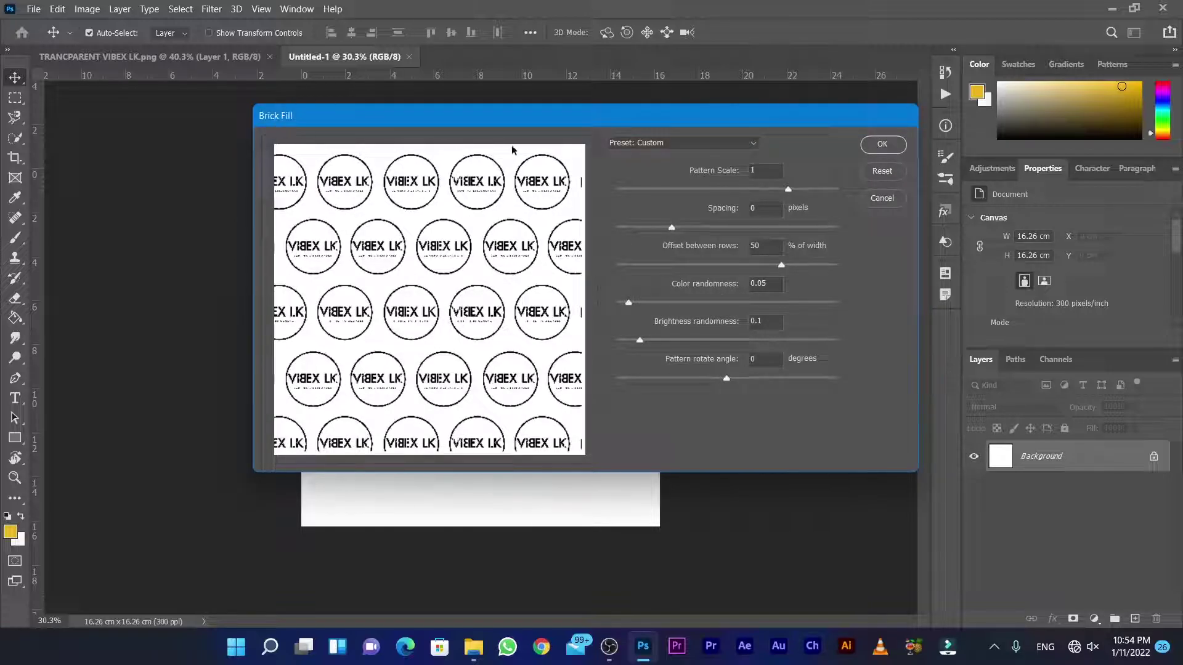
click(675, 146)
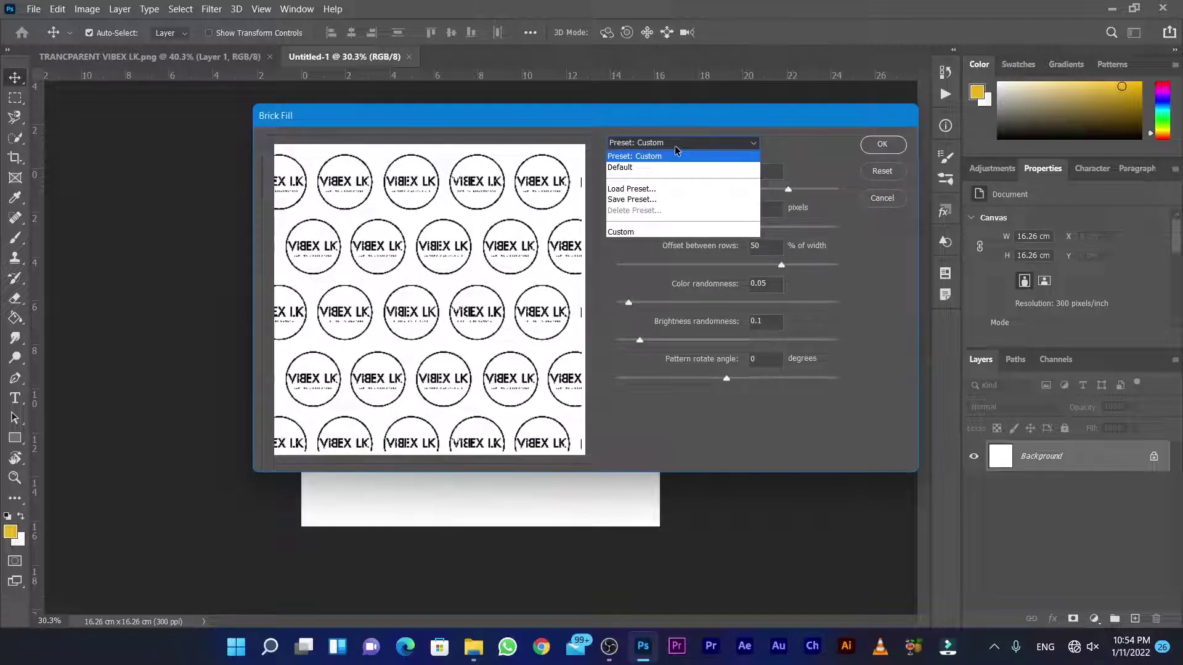
click(605, 269)
drag(787, 190, 787, 192)
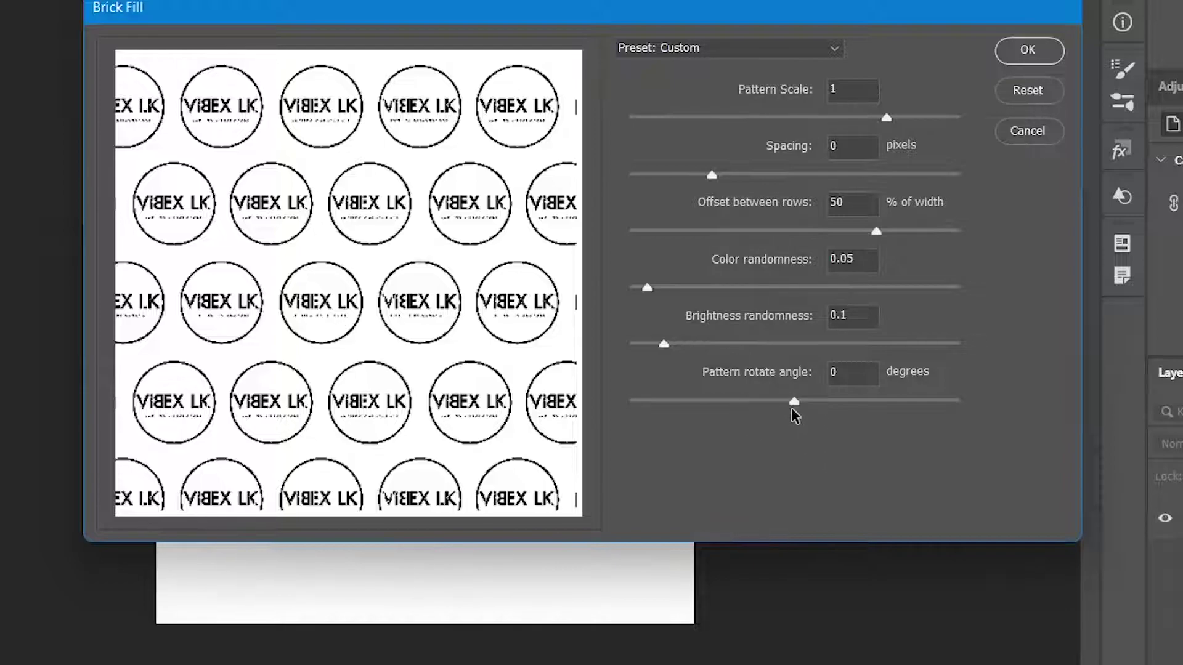
drag(793, 401, 802, 401)
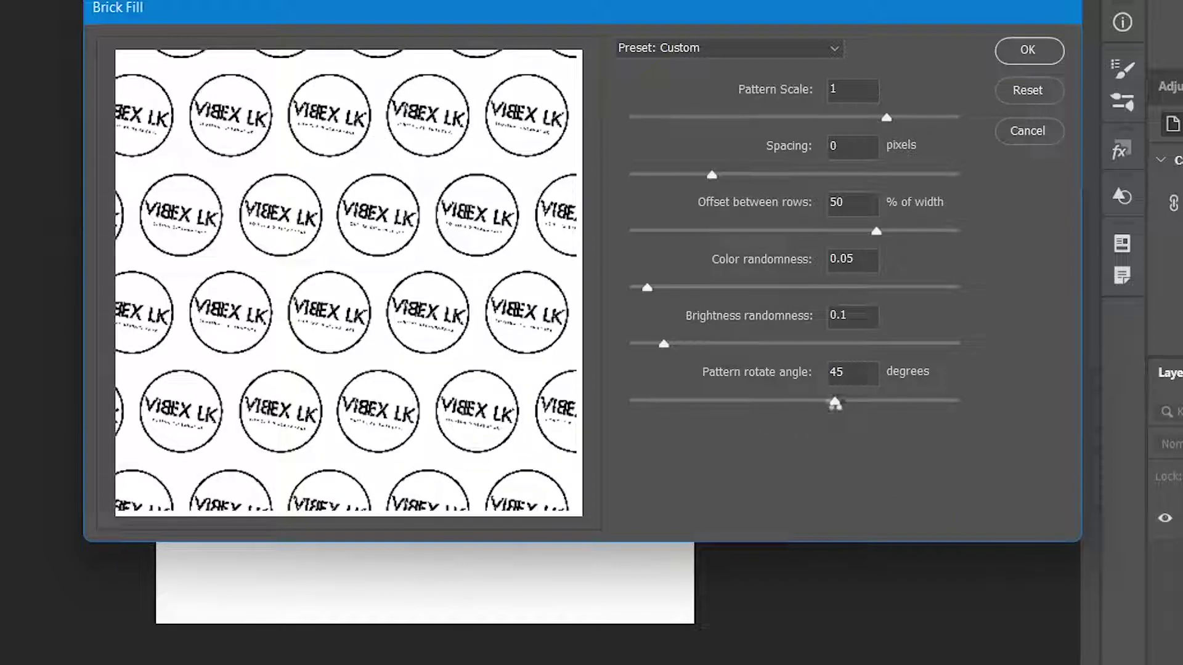
drag(800, 408, 708, 406)
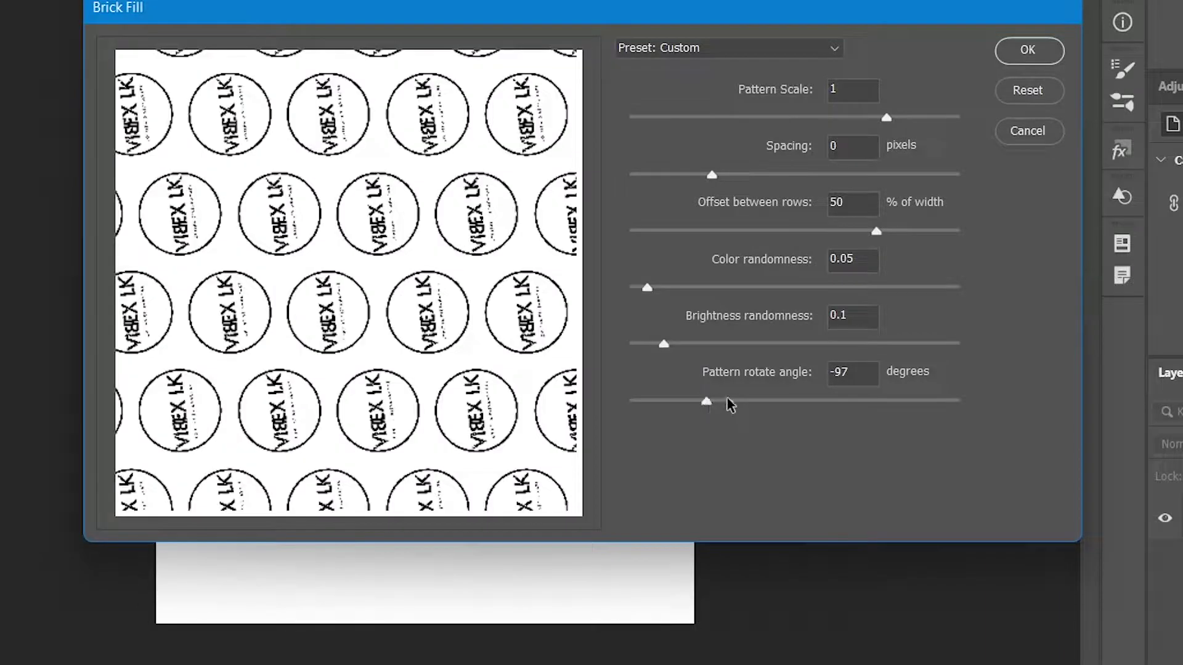
click(761, 402)
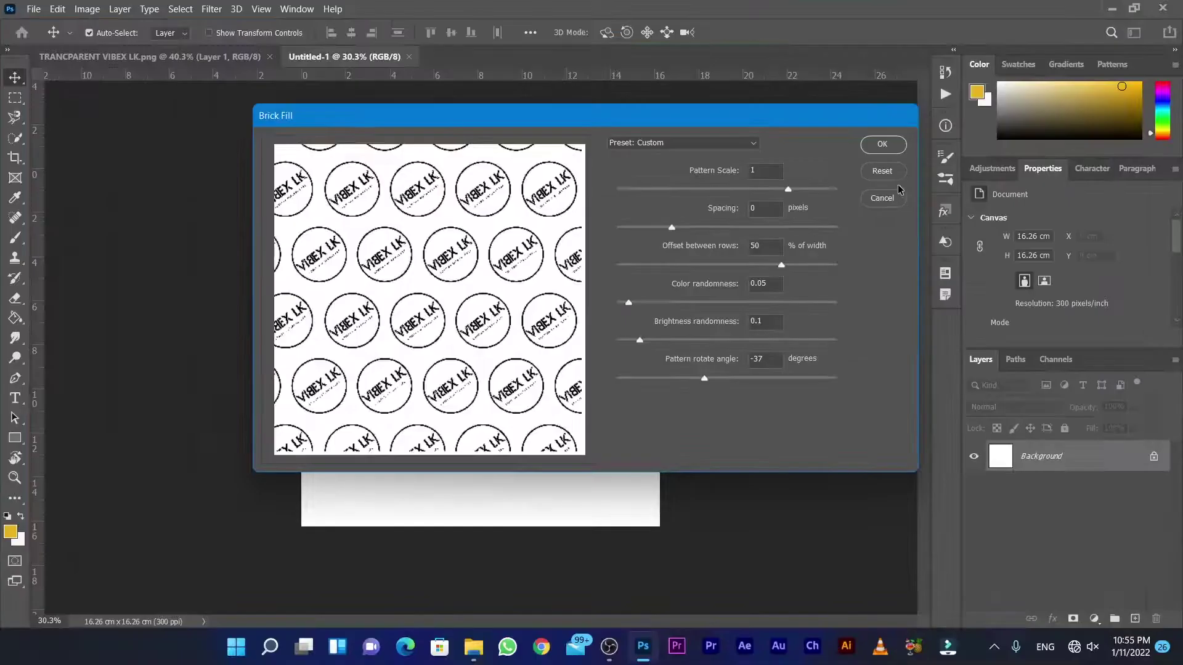
Apply the large-logo fill, then undo it to restore the white canvas
click(889, 146)
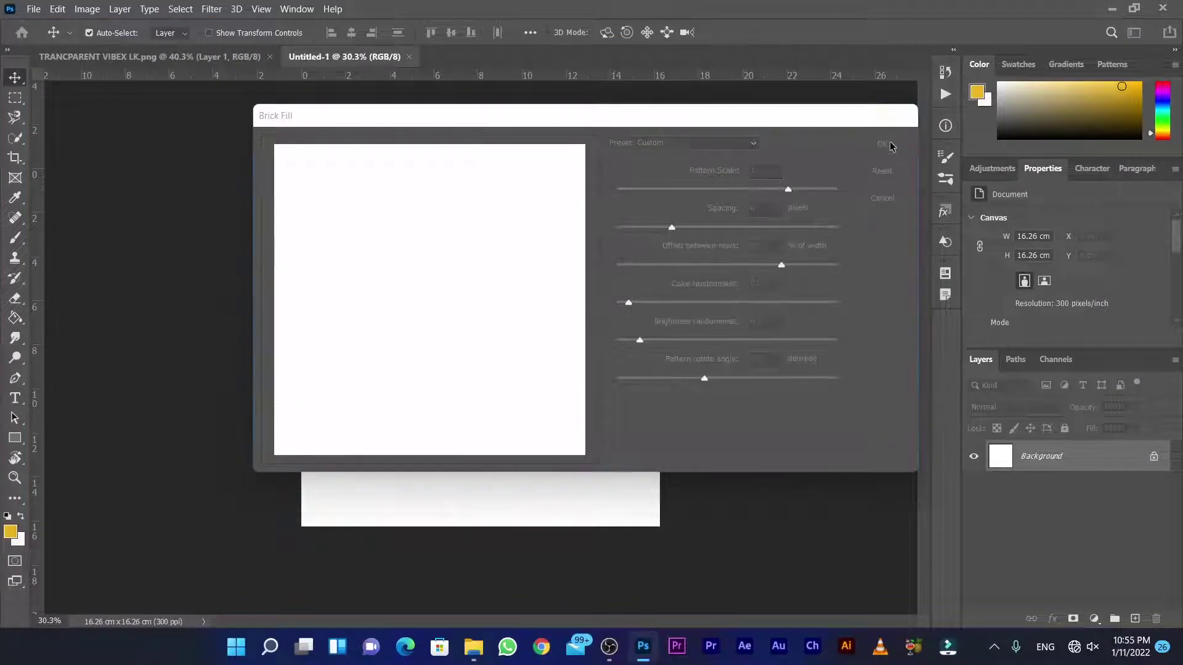
scroll(474, 294, up, 1)
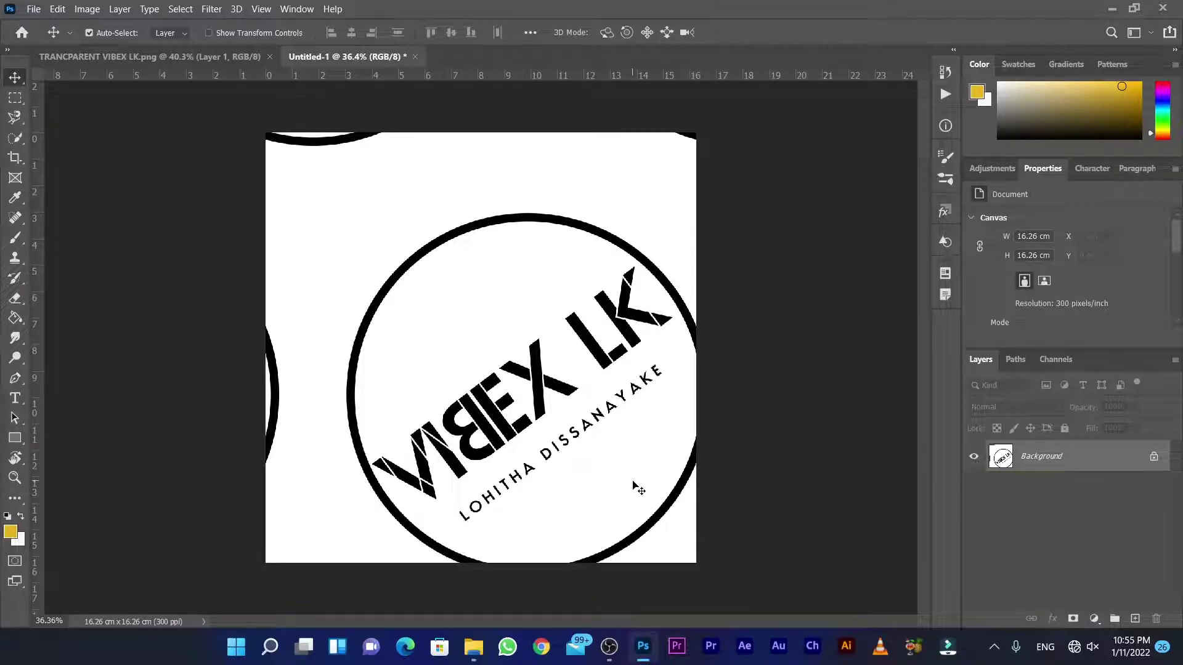
key(ctrl+z)
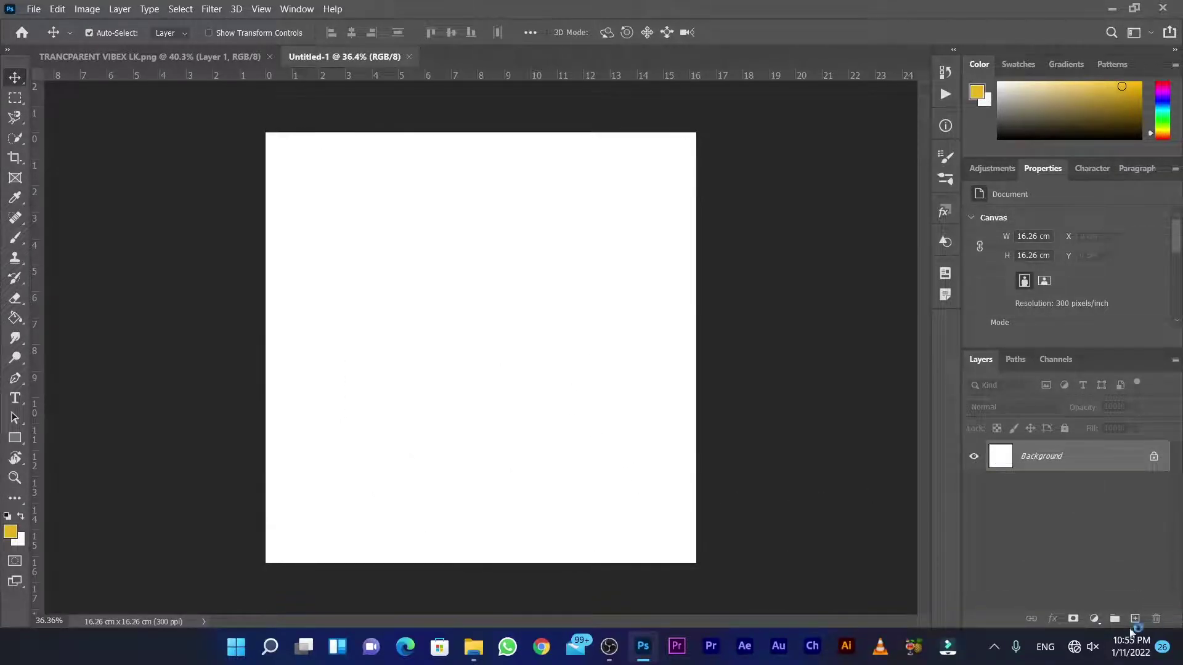
Draw a rectangle covering the whole canvas with a purple-to-teal gradient fill
click(11, 443)
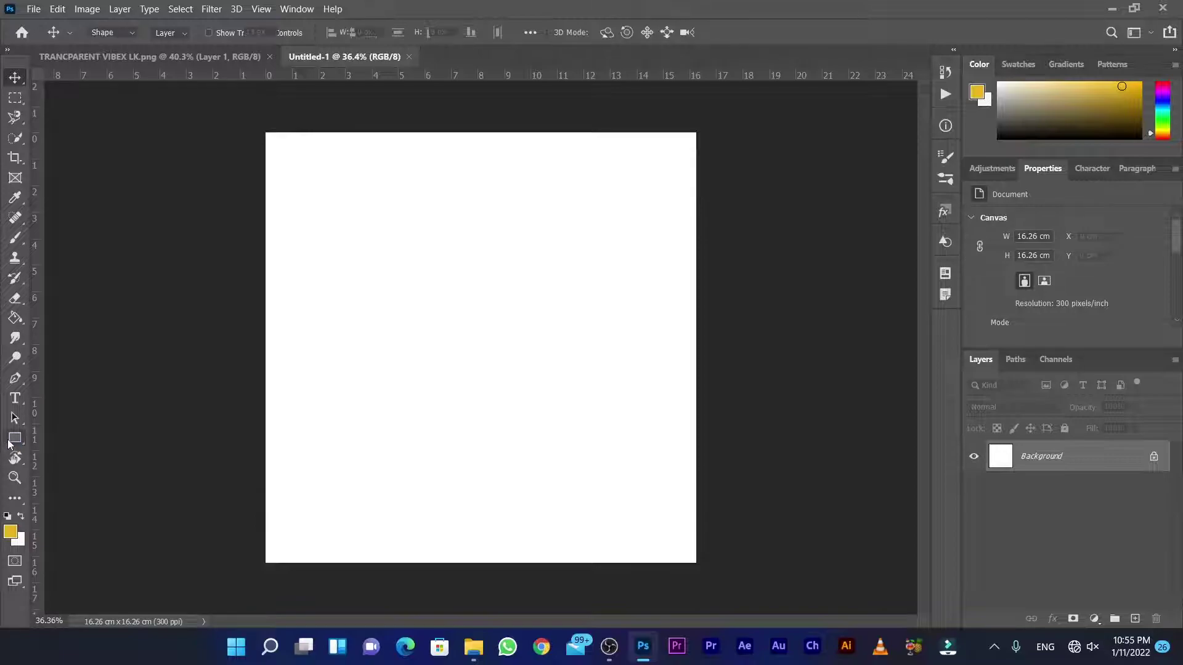
right_click(11, 443)
click(167, 34)
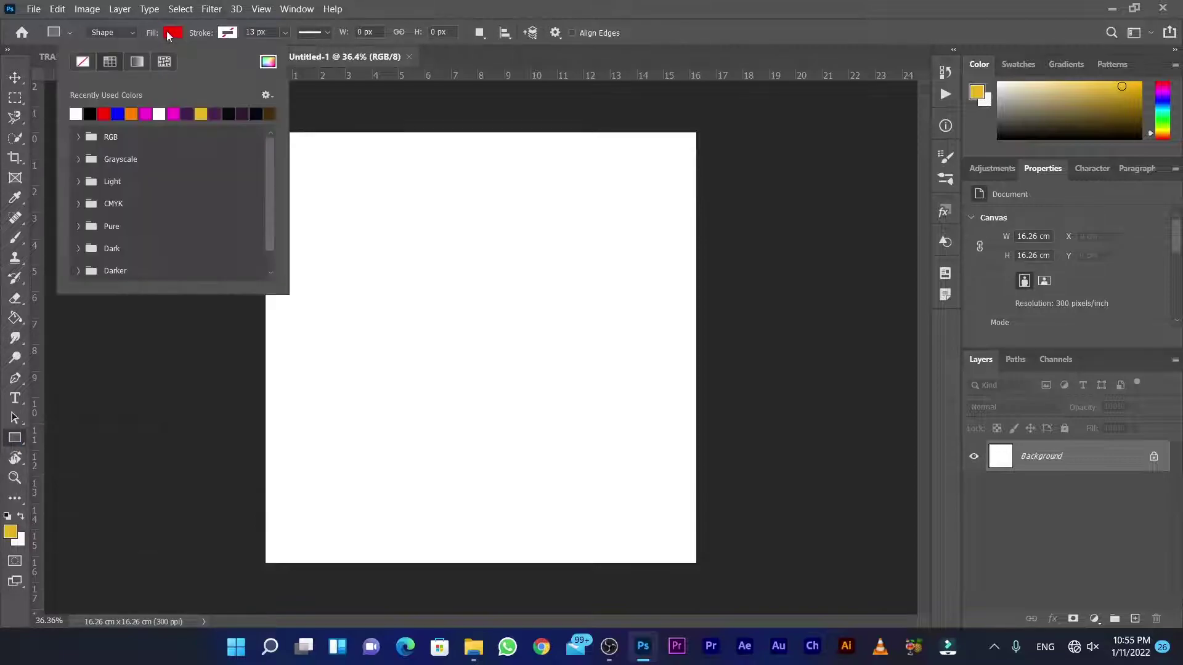
click(138, 61)
click(138, 62)
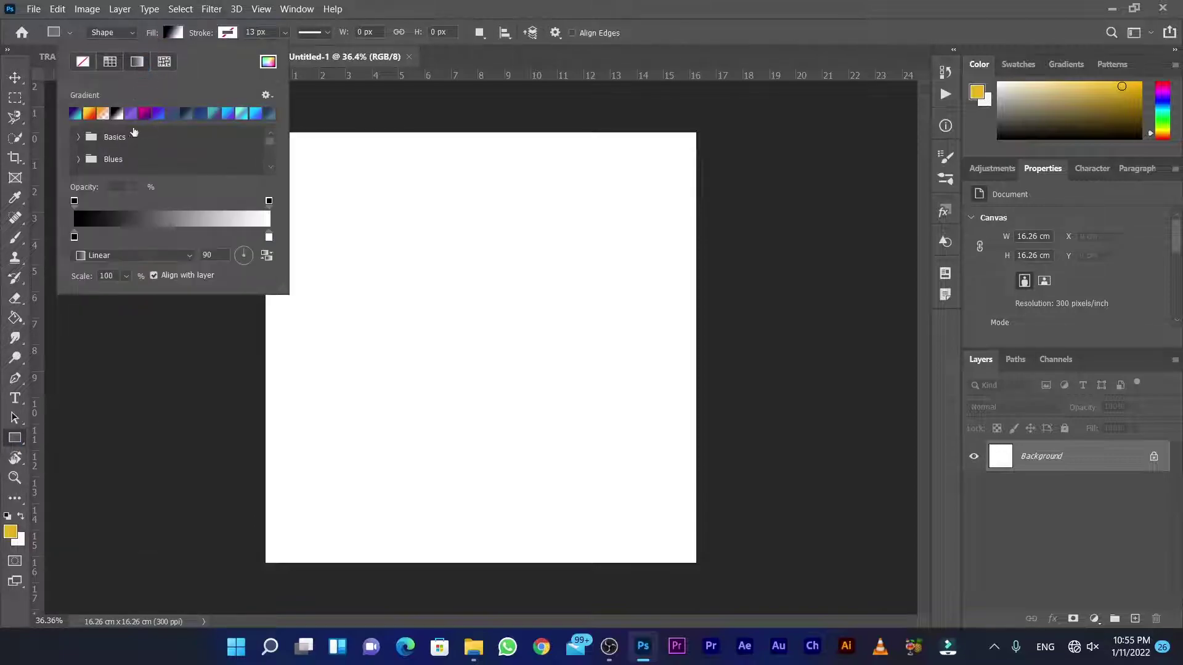
click(95, 117)
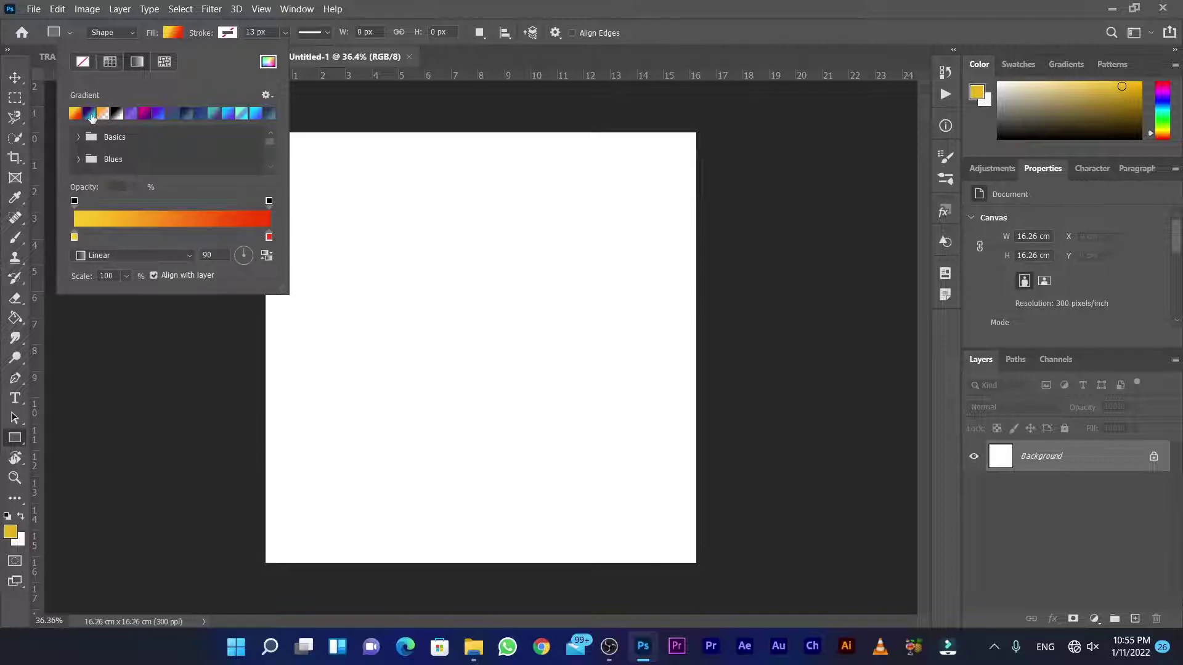
click(90, 115)
drag(697, 131, 265, 566)
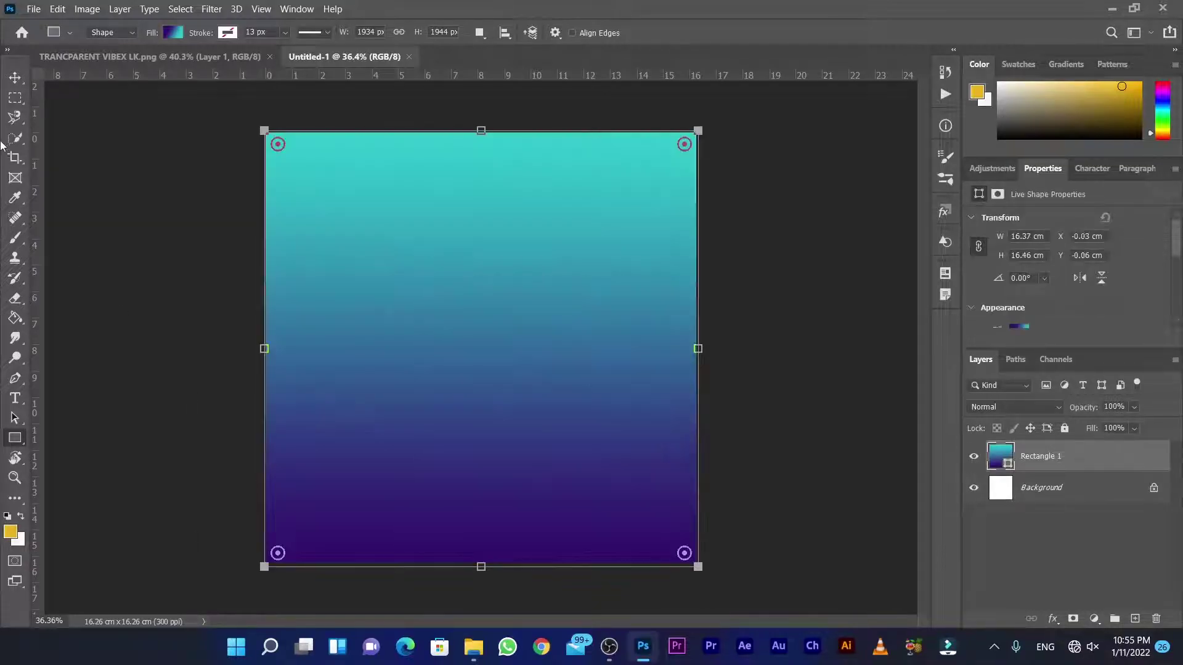
click(15, 77)
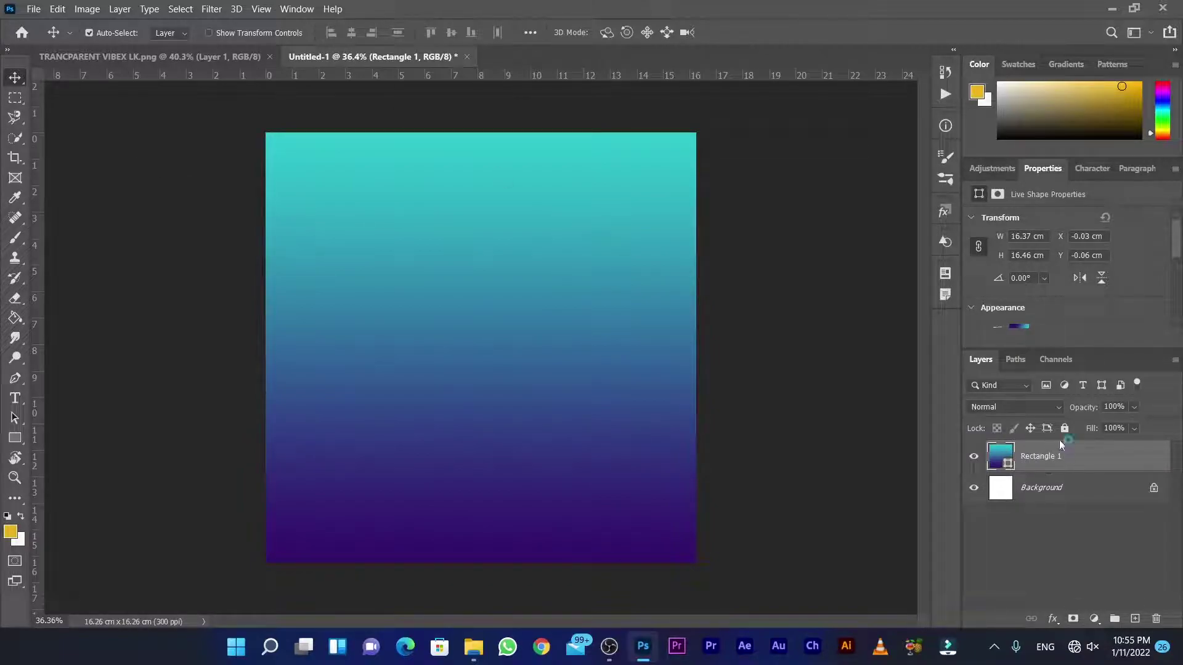
Add a Pattern Overlay using the VIBEX LK logo pattern to the Rectangle 1 layer
right_click(1088, 460)
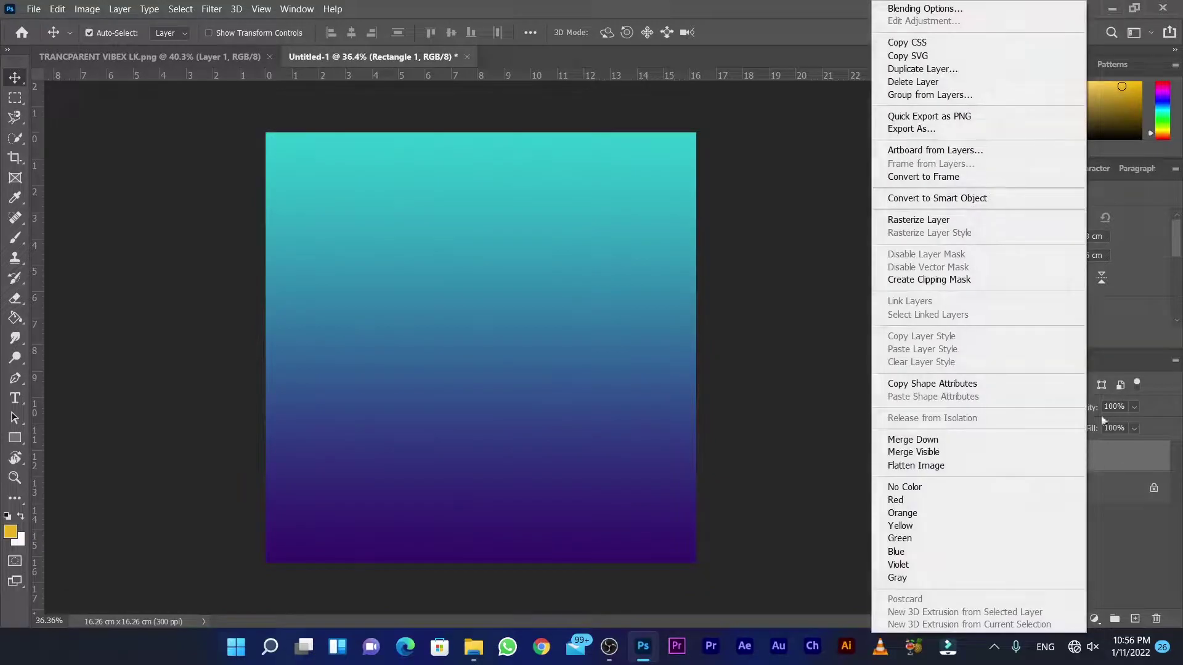
click(941, 9)
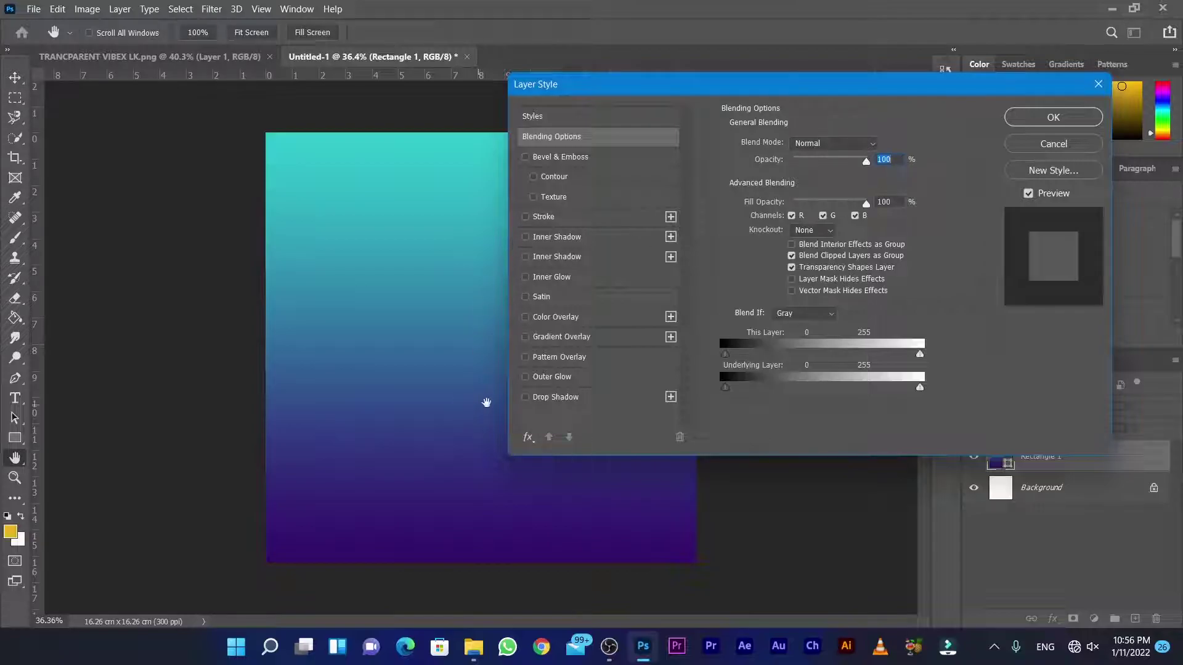
click(584, 364)
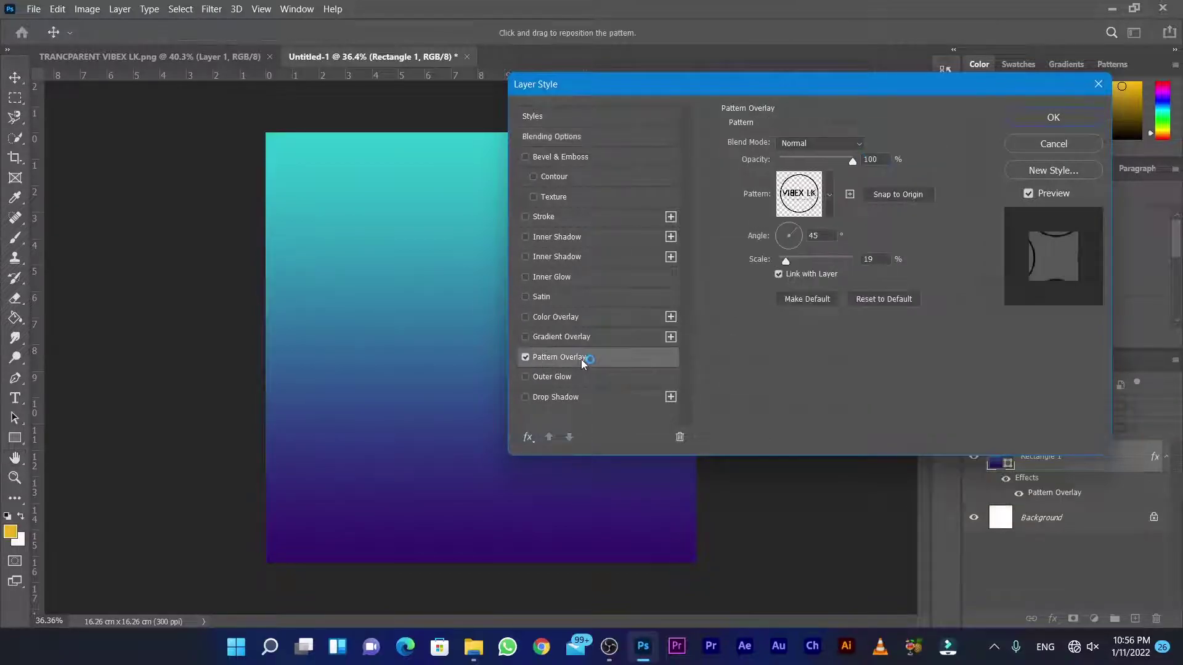
click(829, 196)
click(724, 316)
click(961, 262)
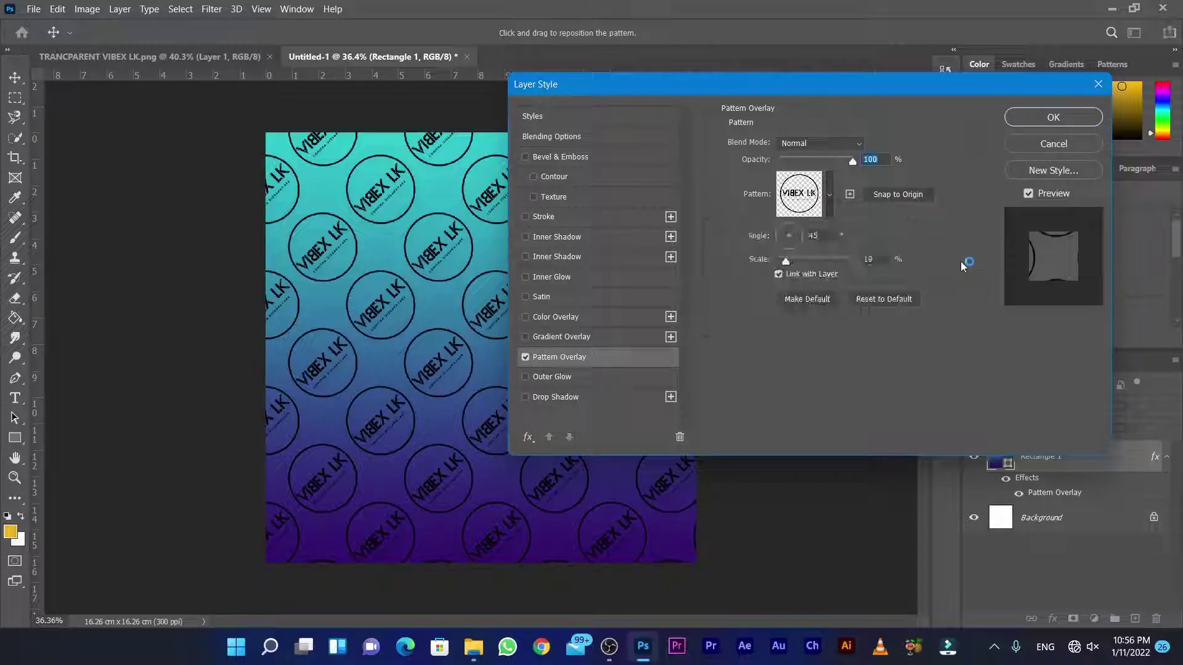
Shrink the pattern overlay scale to 11%
drag(794, 264, 806, 264)
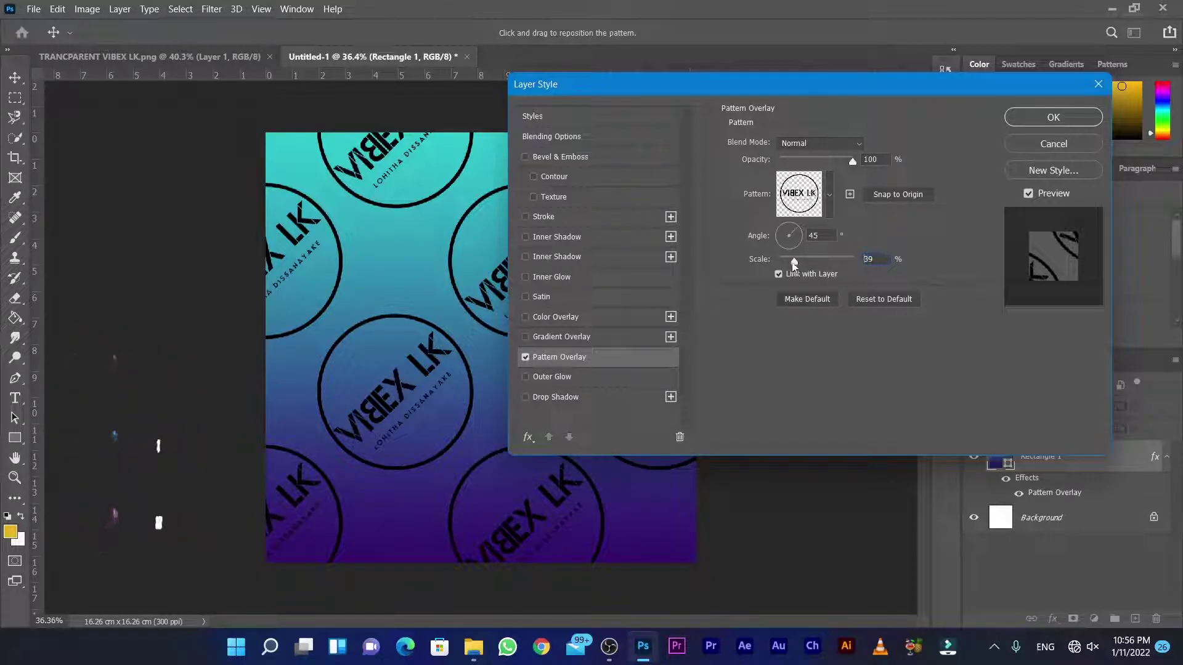
drag(796, 264, 782, 264)
drag(759, 85, 862, 89)
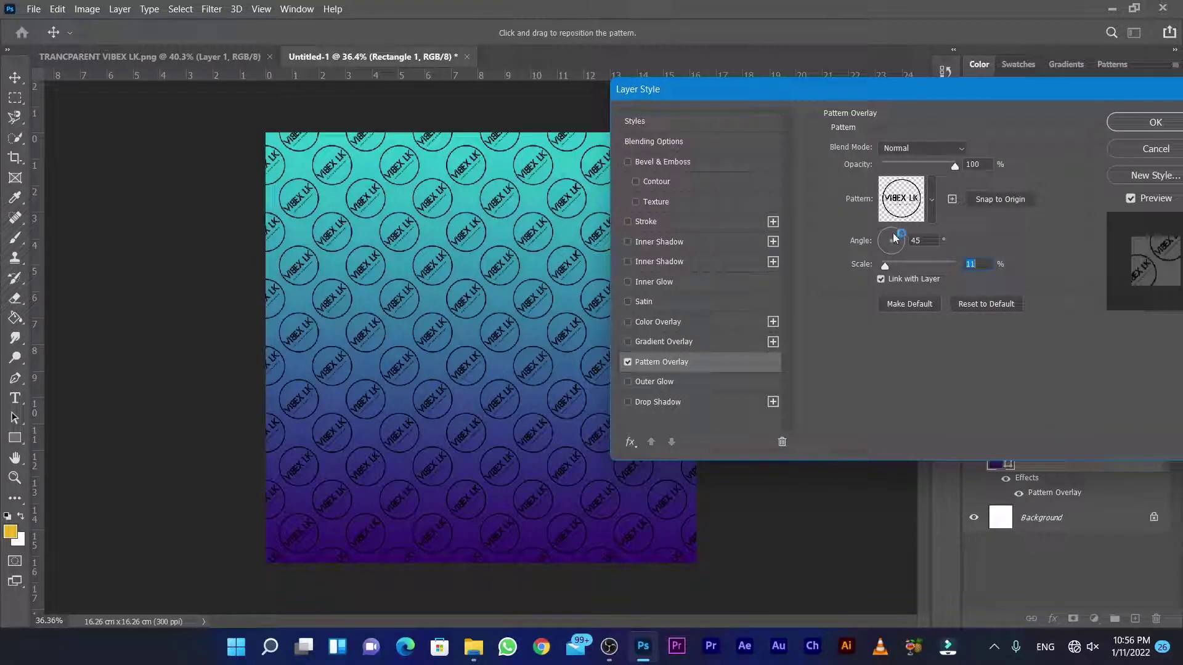
drag(926, 242, 910, 240)
Apply the overlay at 90°, then reopen Pattern Overlay and enter a 45° angle
text(90)
key(Return)
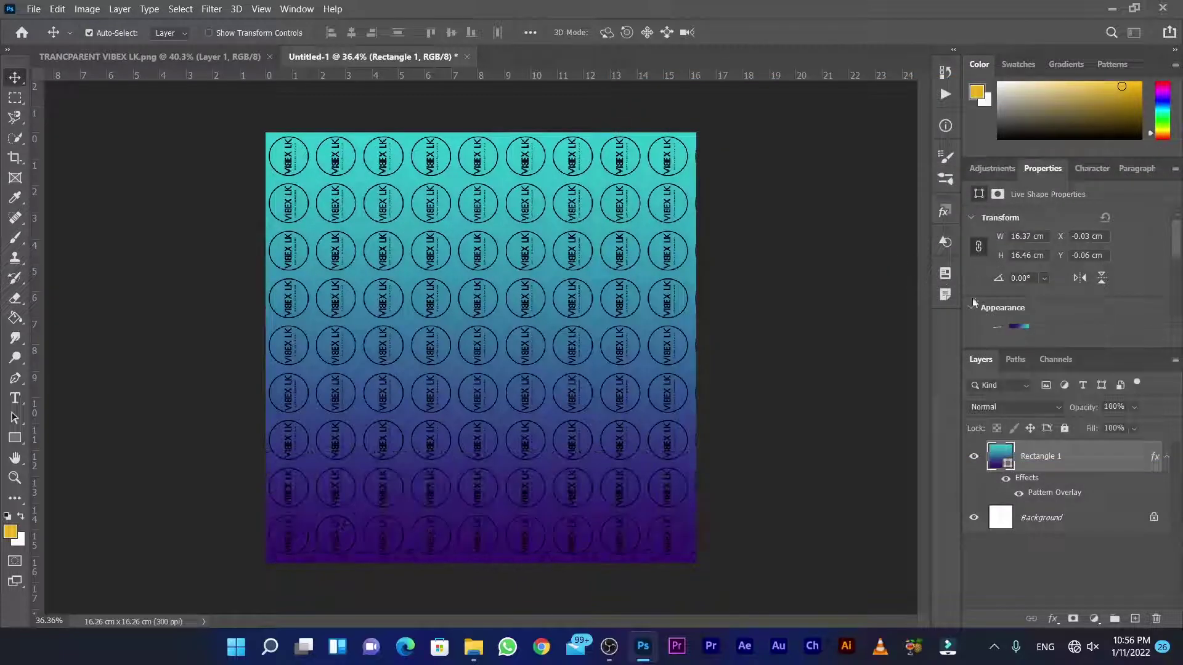
double_click(1054, 493)
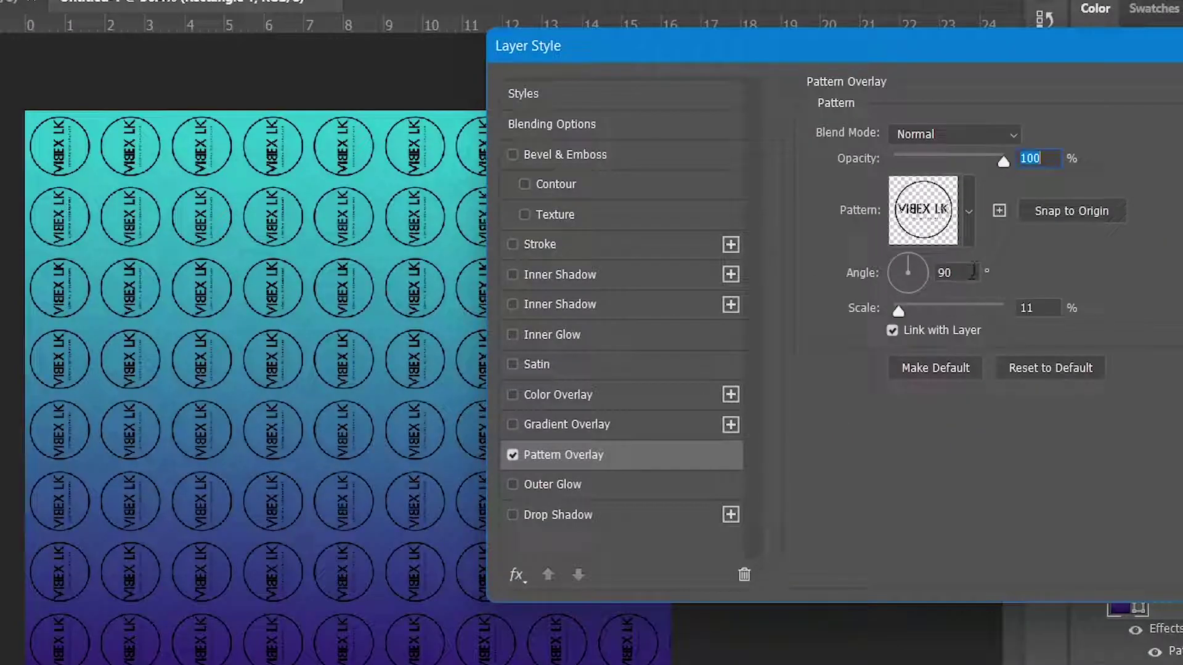
double_click(972, 271)
text(45)
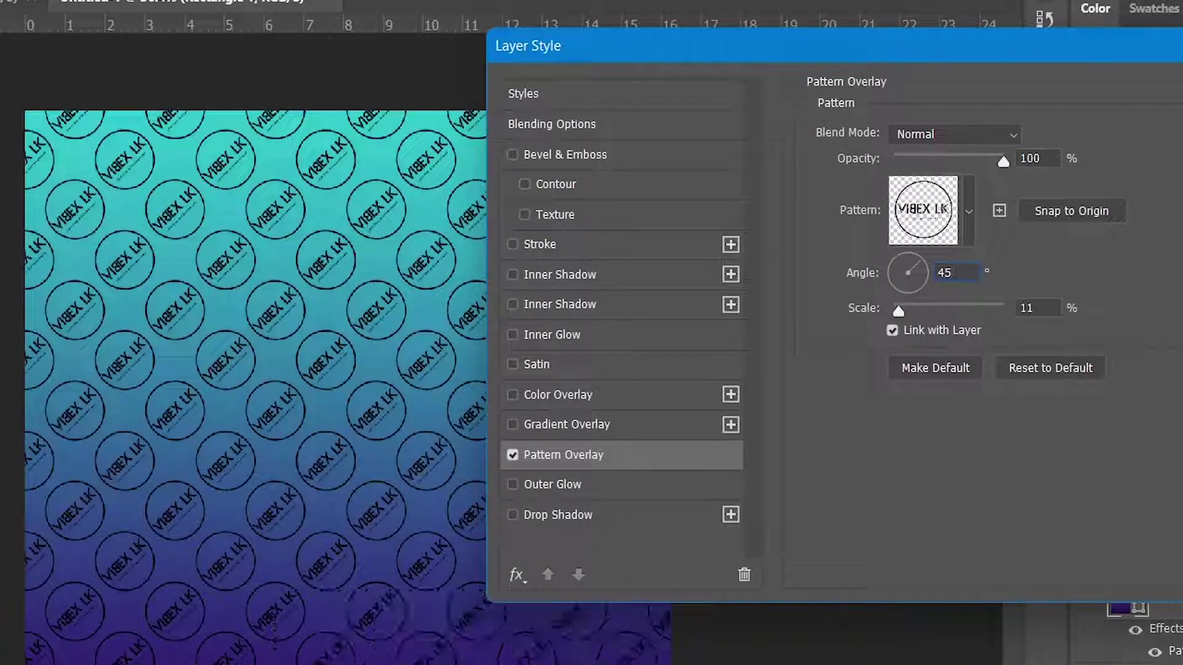
Keep the Normal blend mode and confirm the 45° pattern overlay
mouse_move(1000, 154)
mouse_down()
mouse_move(985, 157)
mouse_move(1011, 160)
mouse_up()
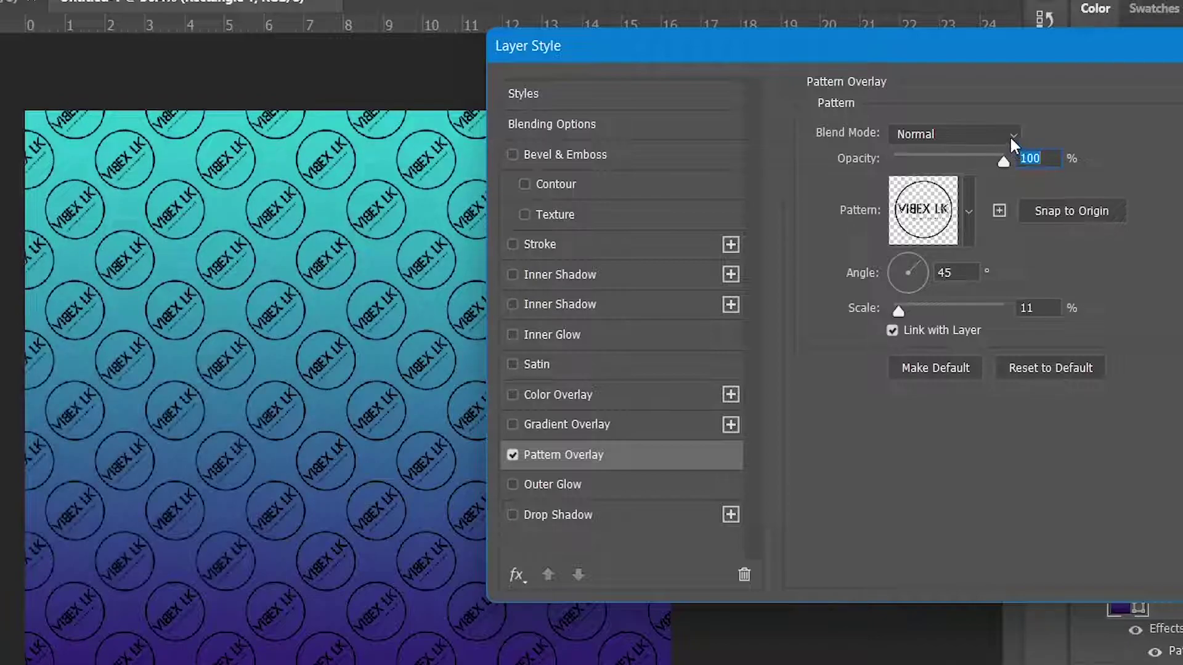
click(1009, 135)
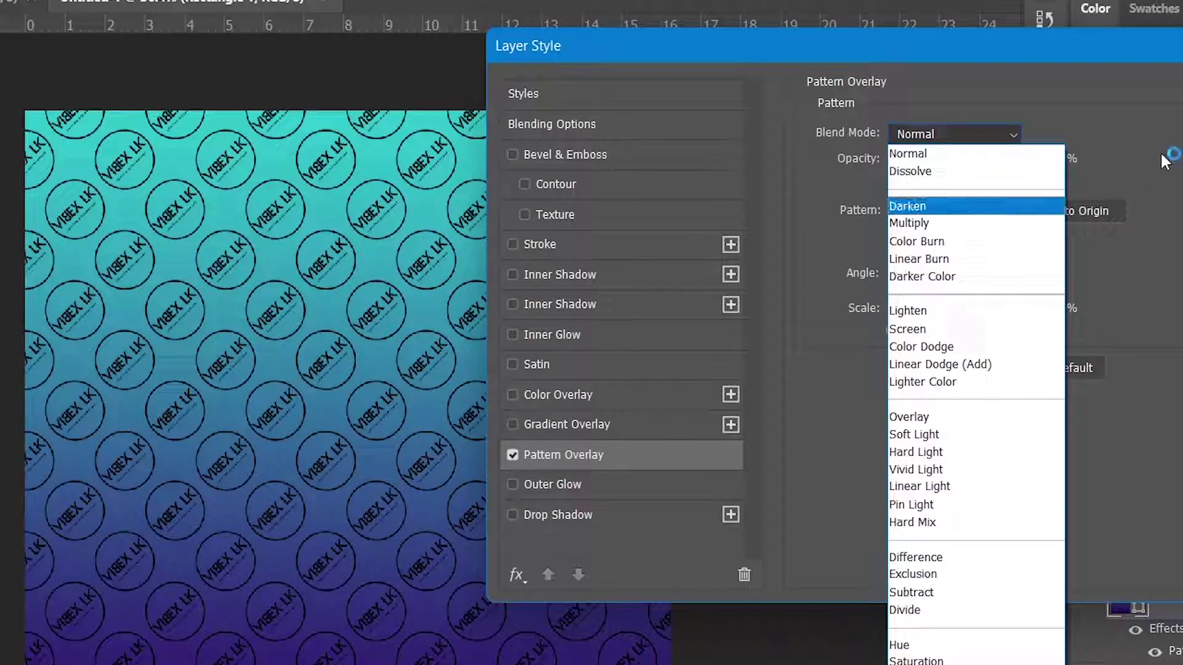
click(1070, 361)
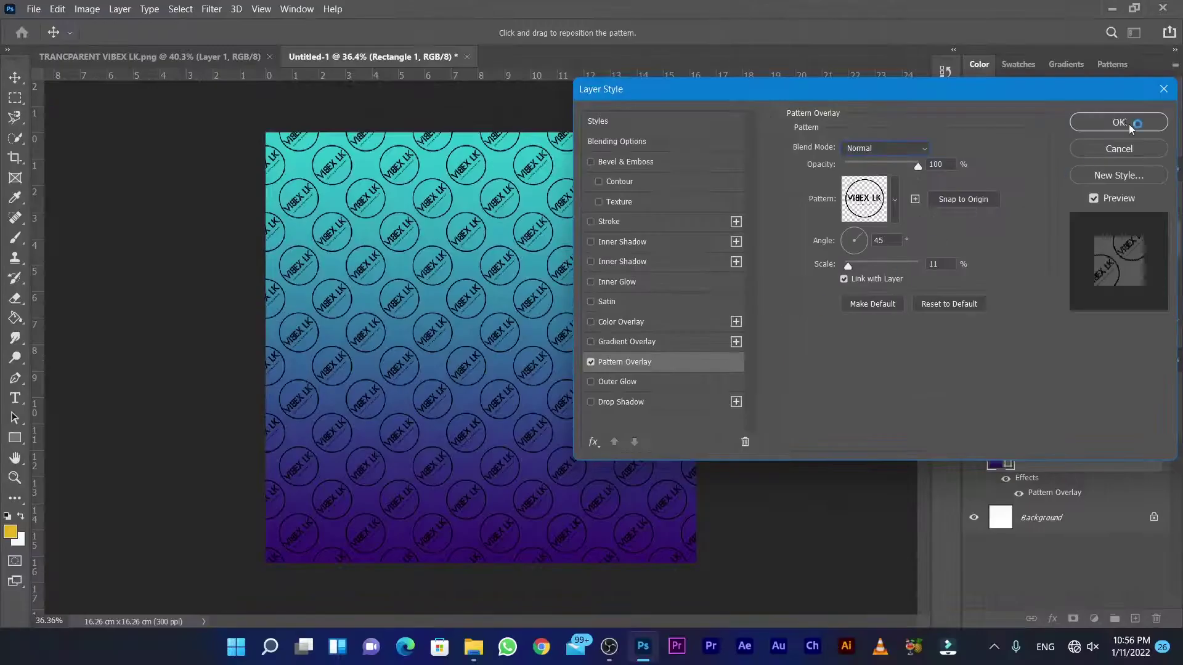
click(1118, 121)
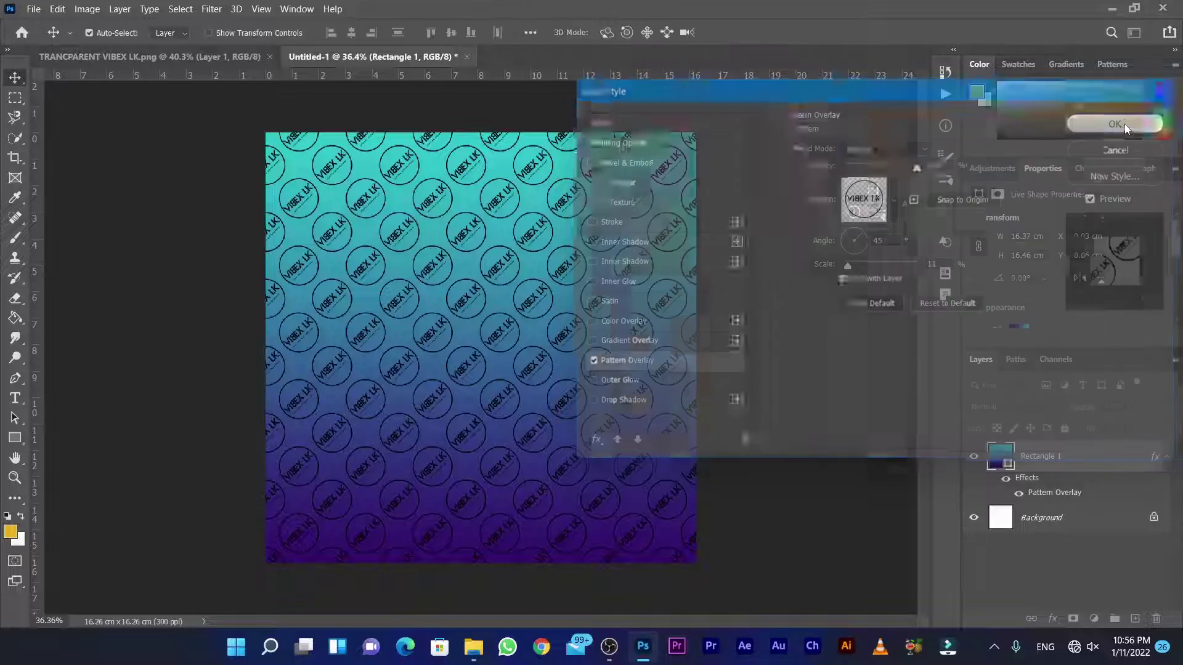
scroll(341, 315, up, 1)
scroll(443, 320, up, 1)
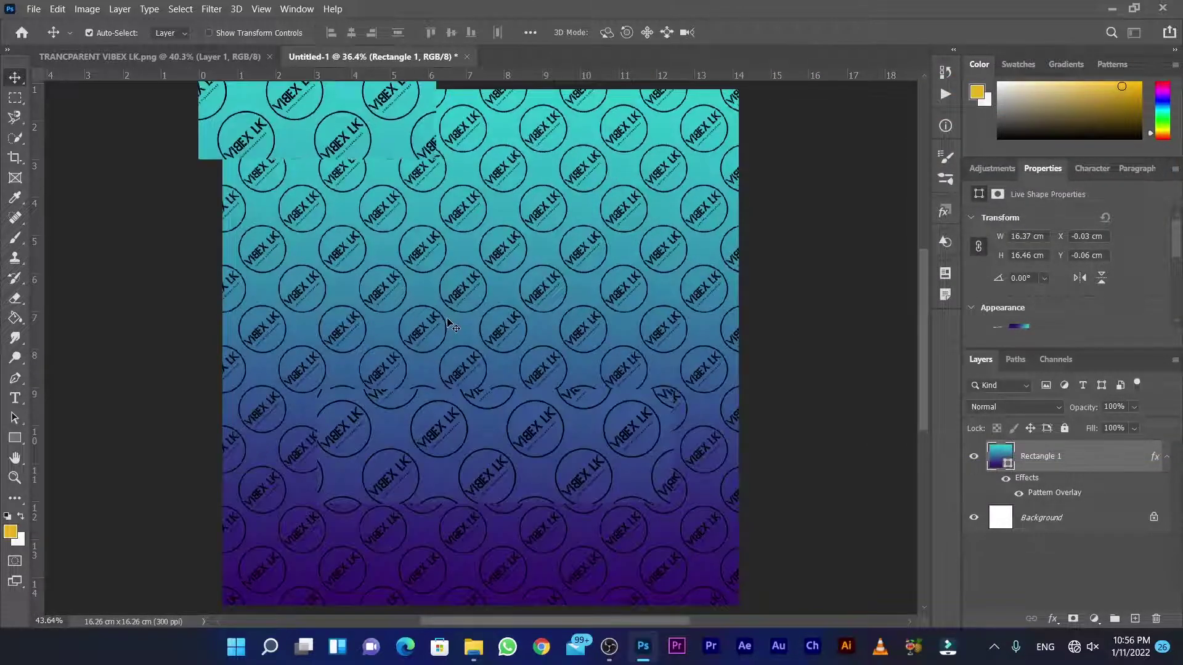
scroll(449, 324, down, 1)
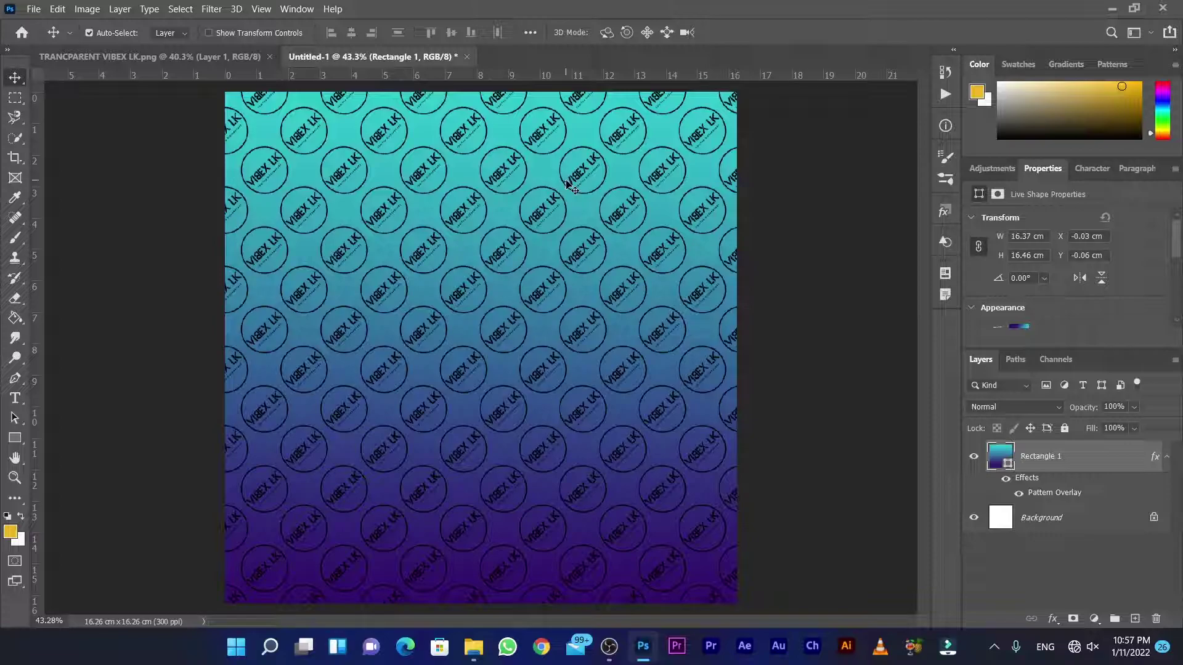
key(ctrl+minus)
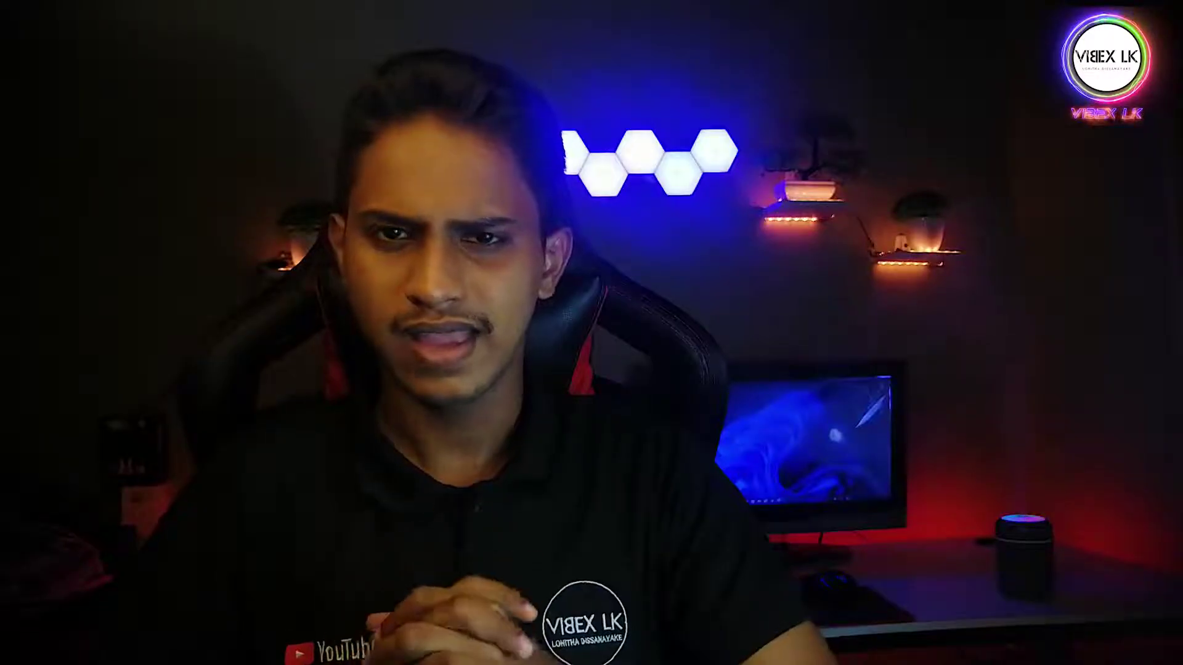